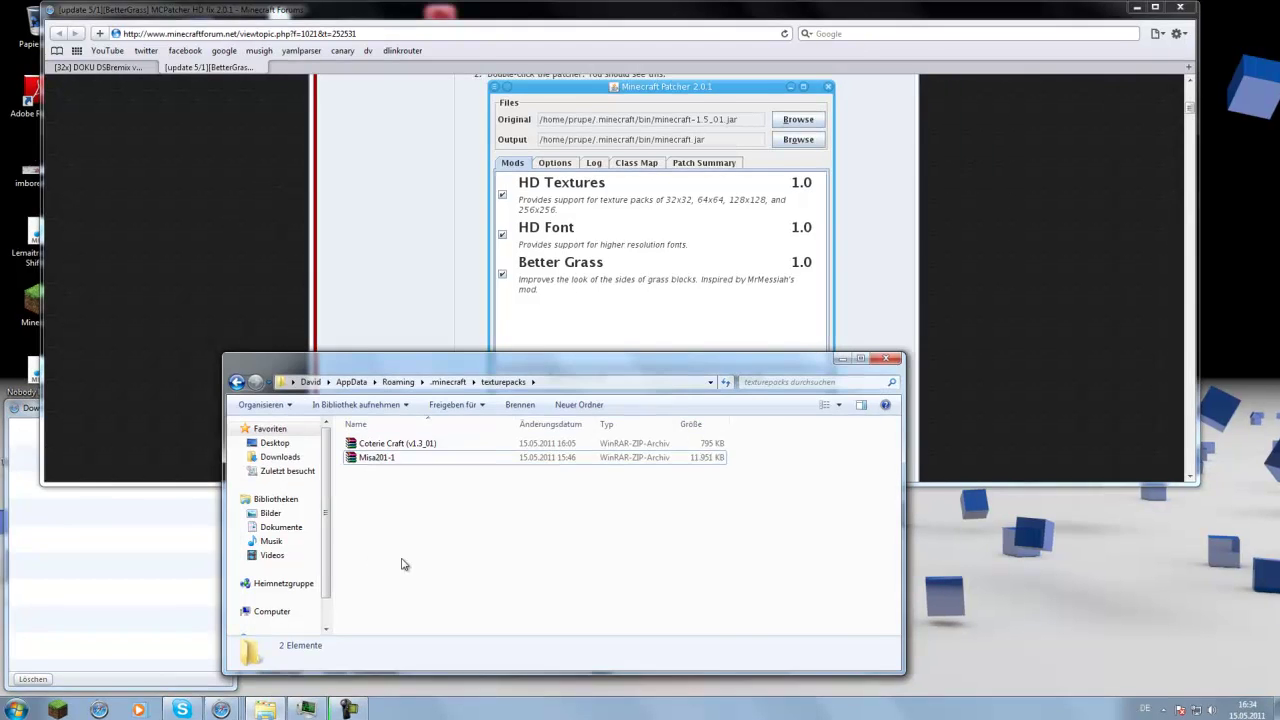
Read through the MCPatcher HD fix 2.0.1 forum post, examining its notes and patching instructions.
click(233, 277)
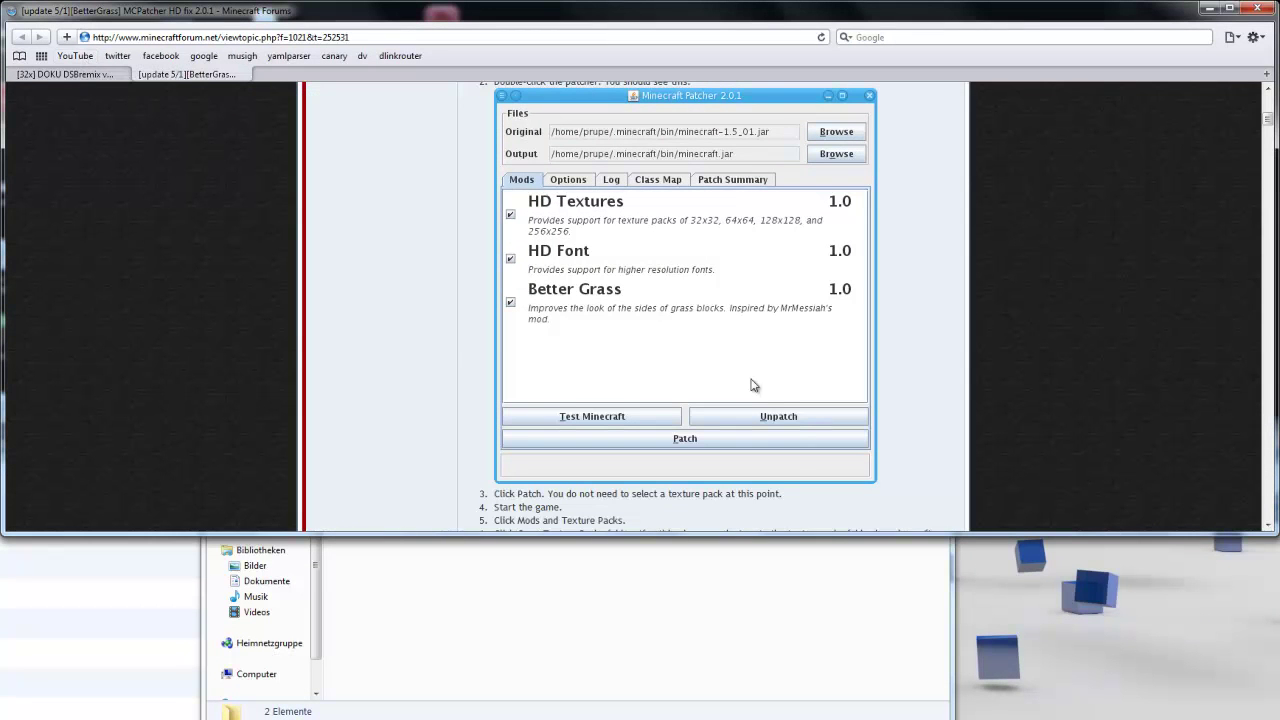
scroll(455, 350, up, 5)
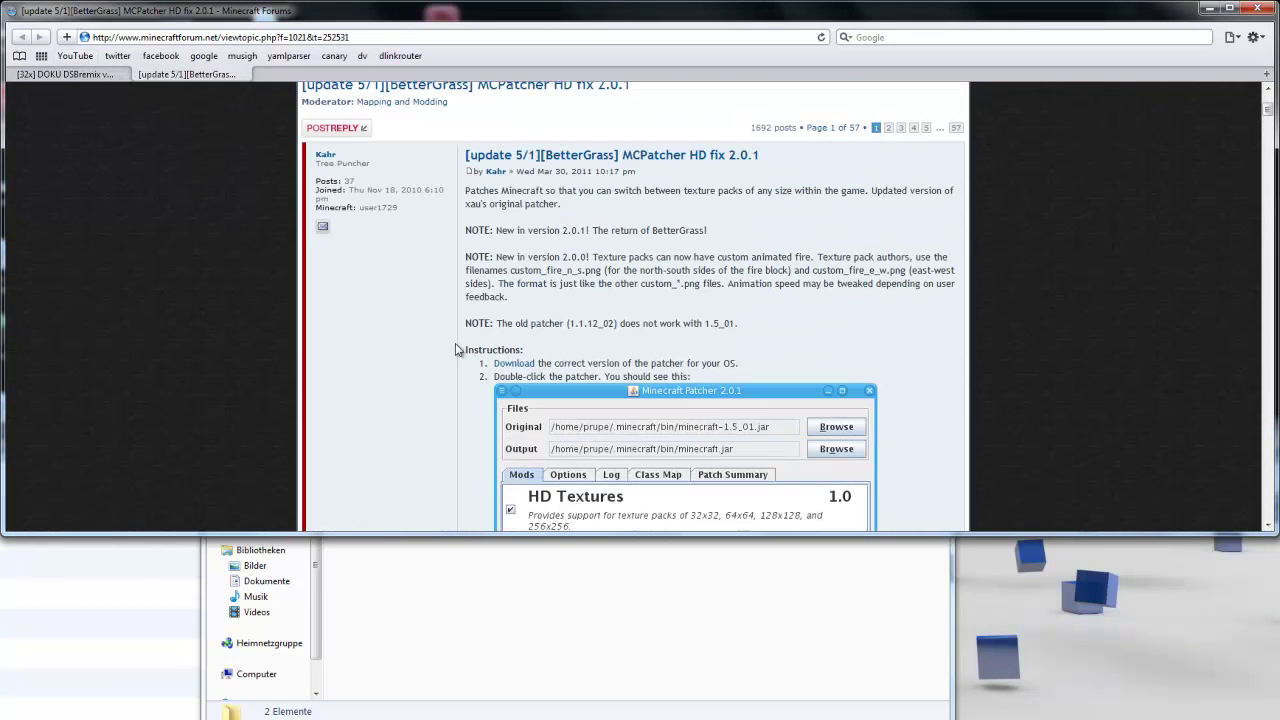
key(ctrl+a)
click(284, 432)
scroll(470, 273, down, 4)
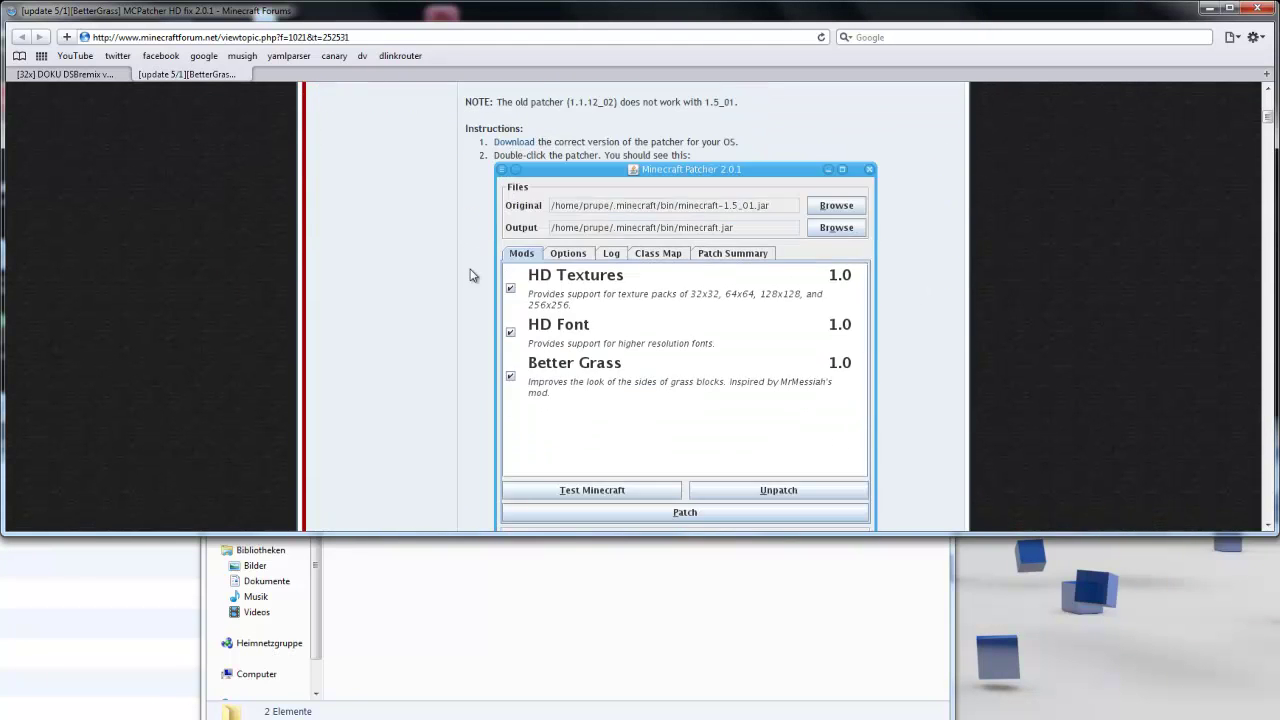
scroll(436, 307, up, 5)
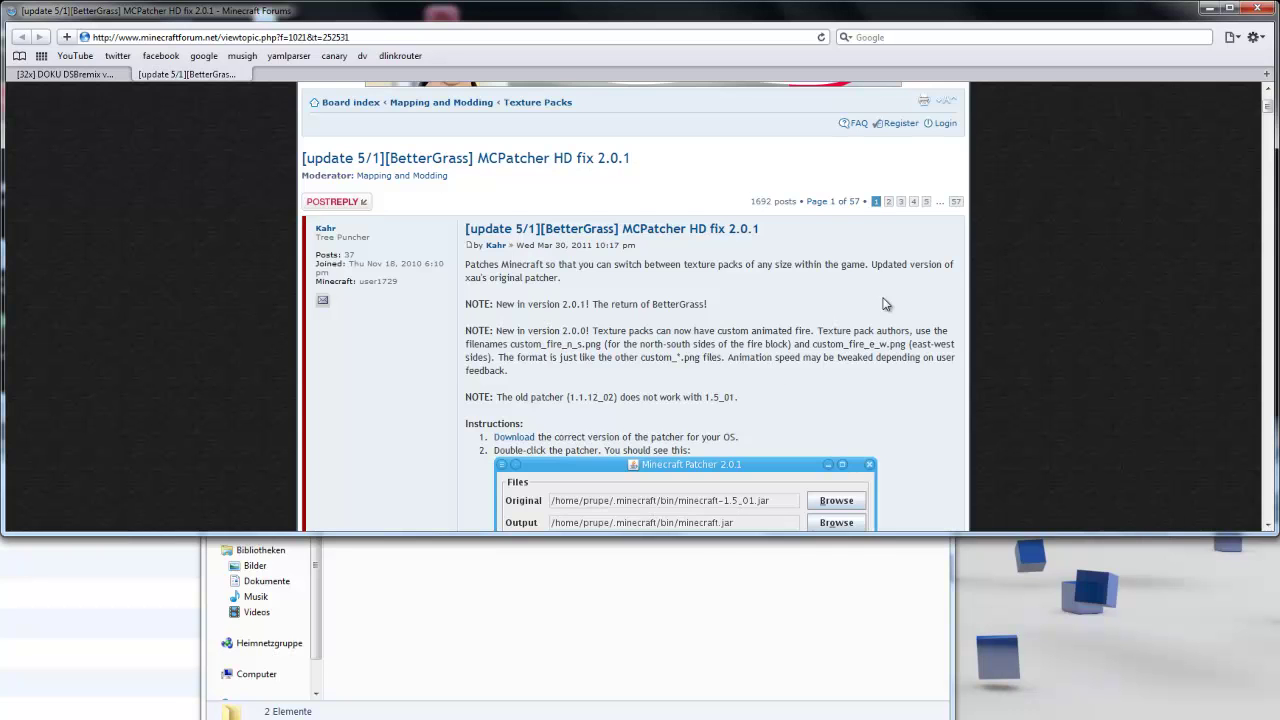
scroll(884, 304, down, 5)
scroll(900, 343, down, 4)
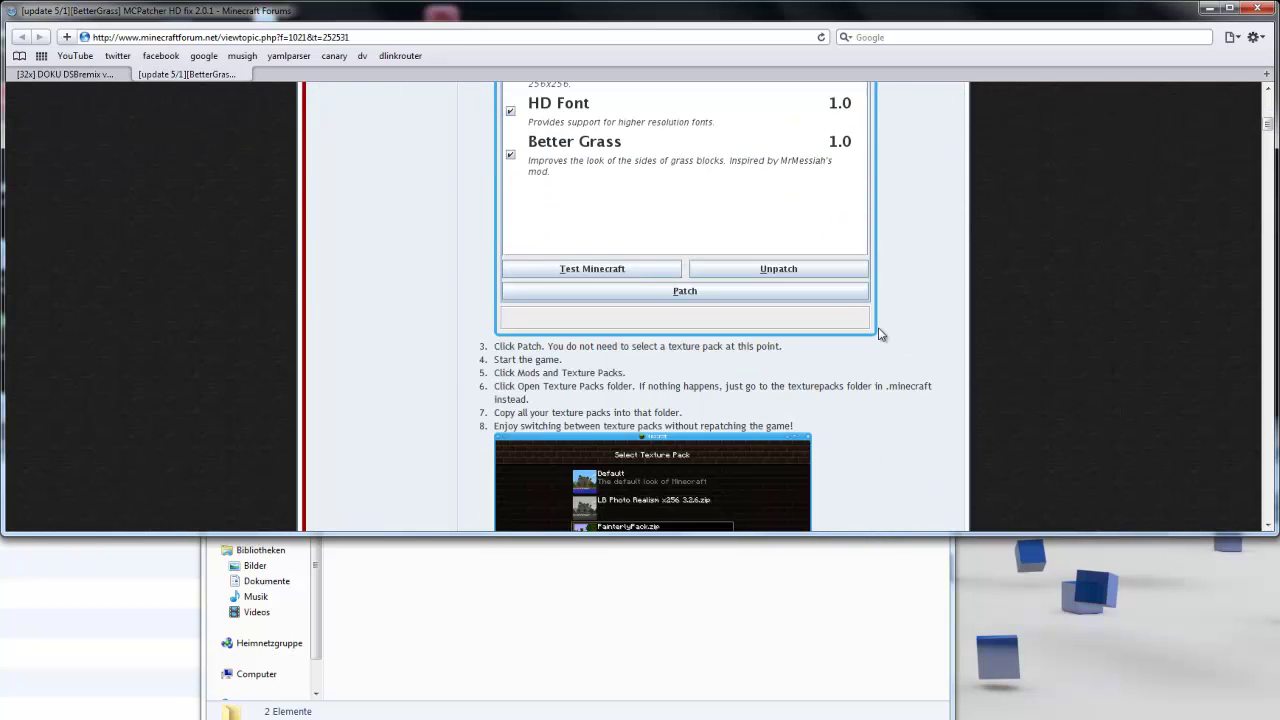
scroll(935, 370, down, 3)
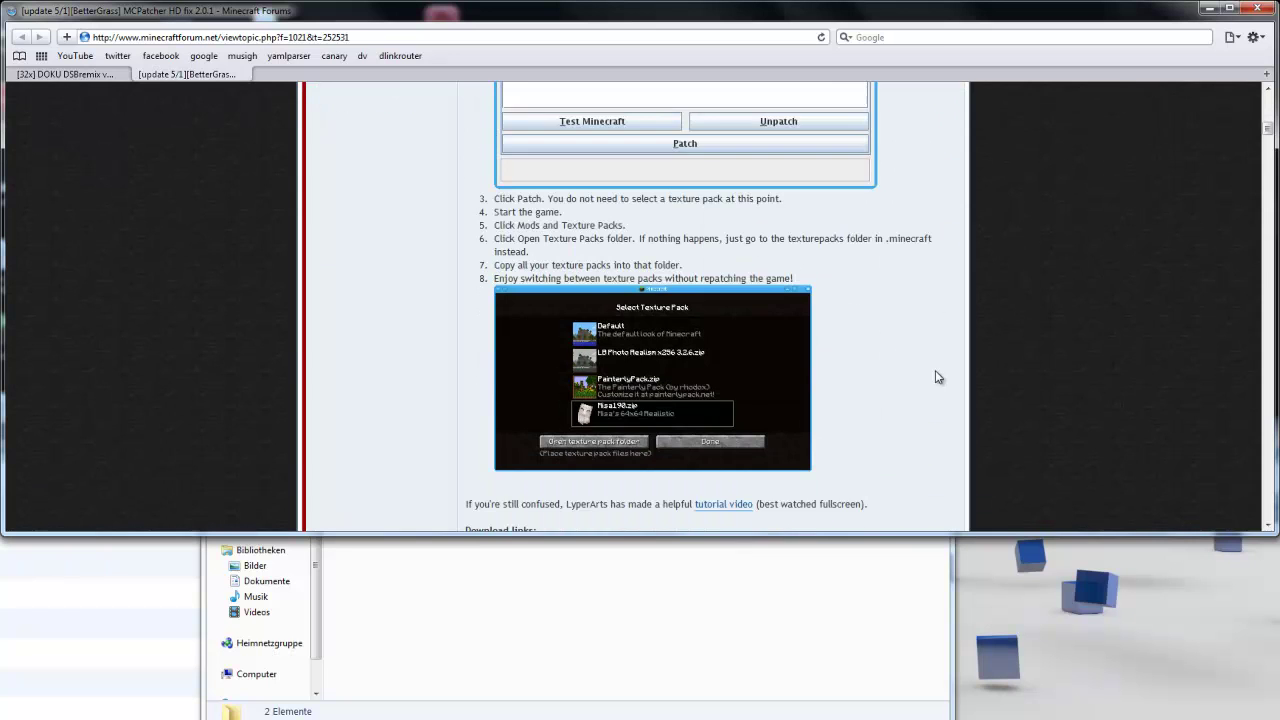
Download the Windows version of MCPatcher 2.0.1 from the github link and save the file.
scroll(935, 370, down, 1)
scroll(935, 368, down, 1)
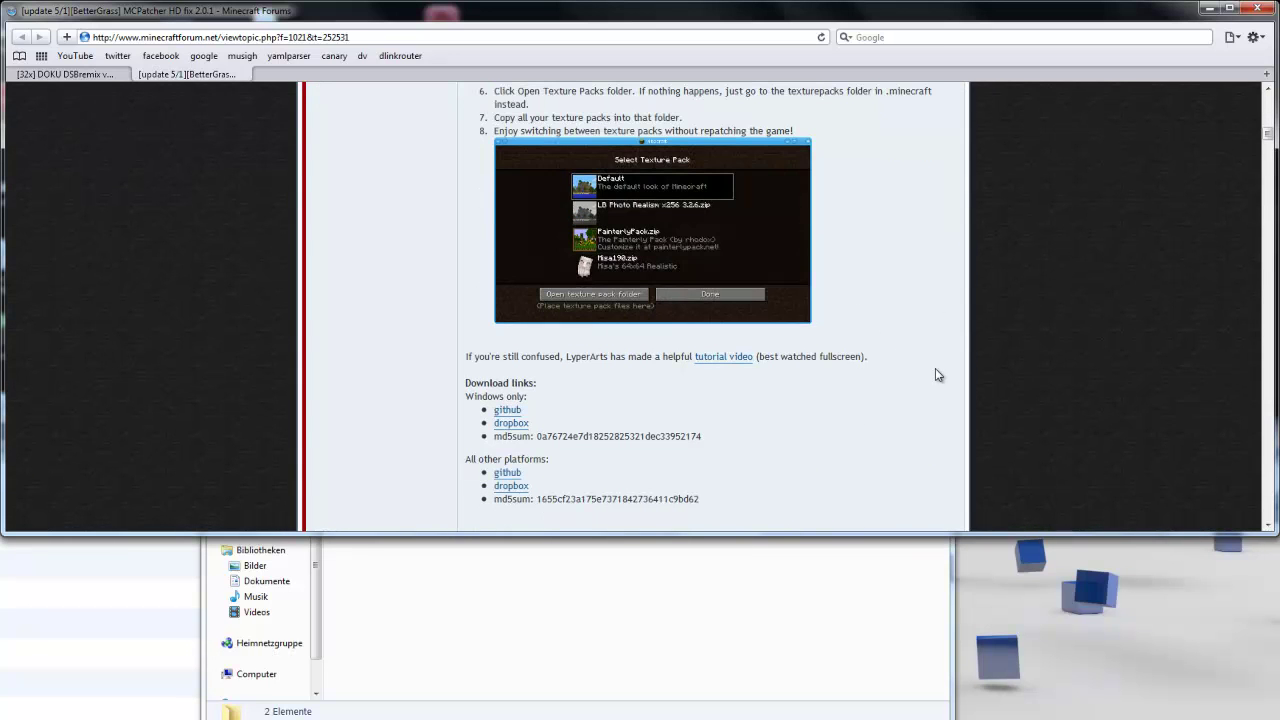
click(507, 411)
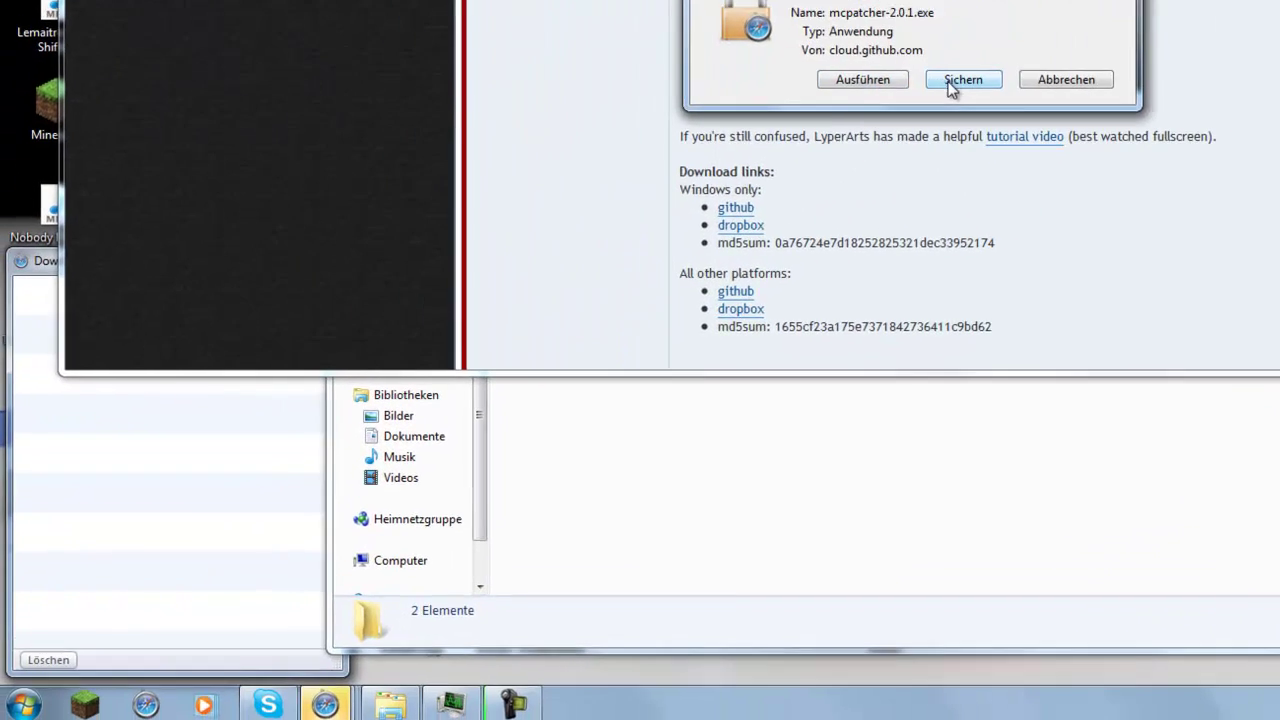
click(952, 84)
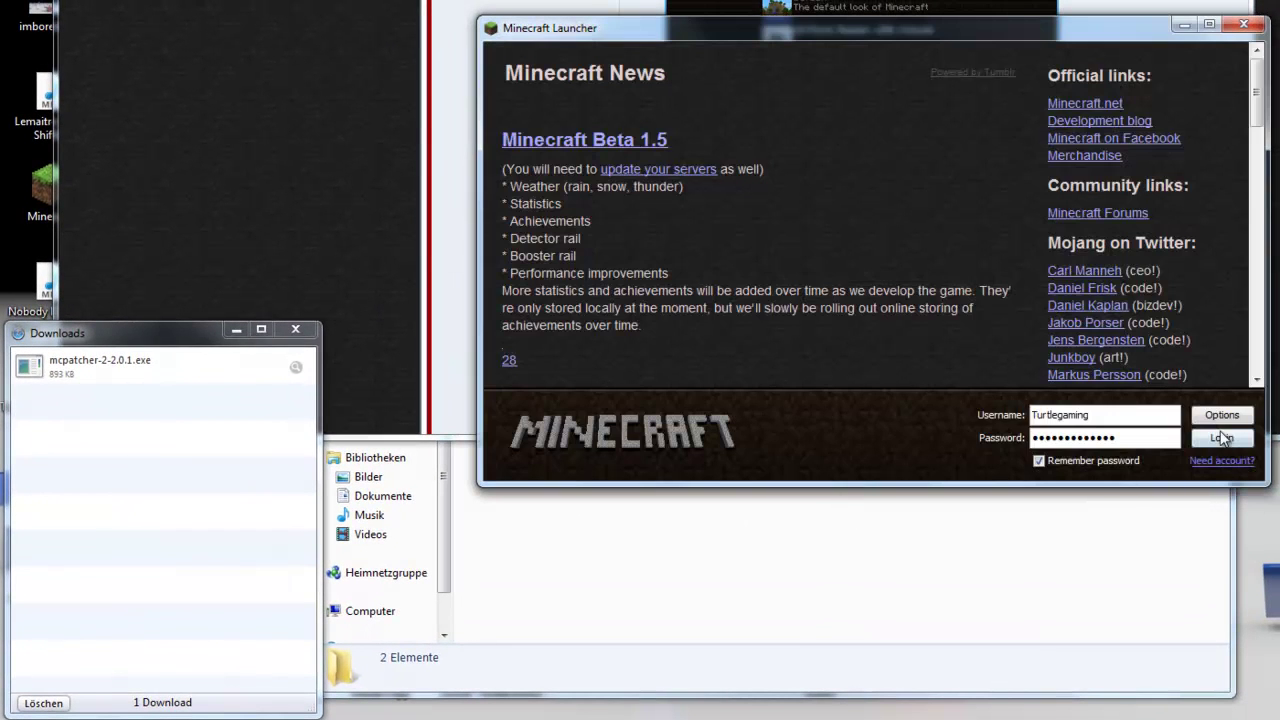
Log in to Minecraft with the saved account, open the texture pack folder from Mods and Texture Packs, and close the game.
click(1222, 446)
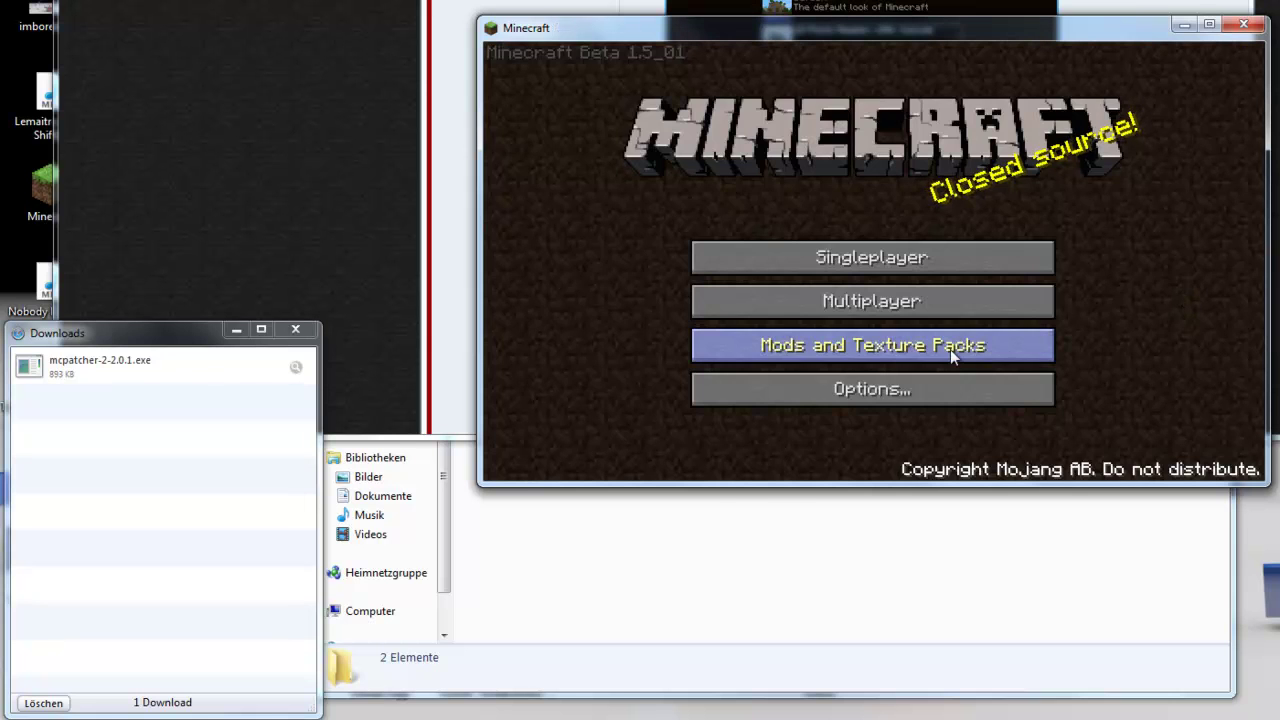
click(950, 349)
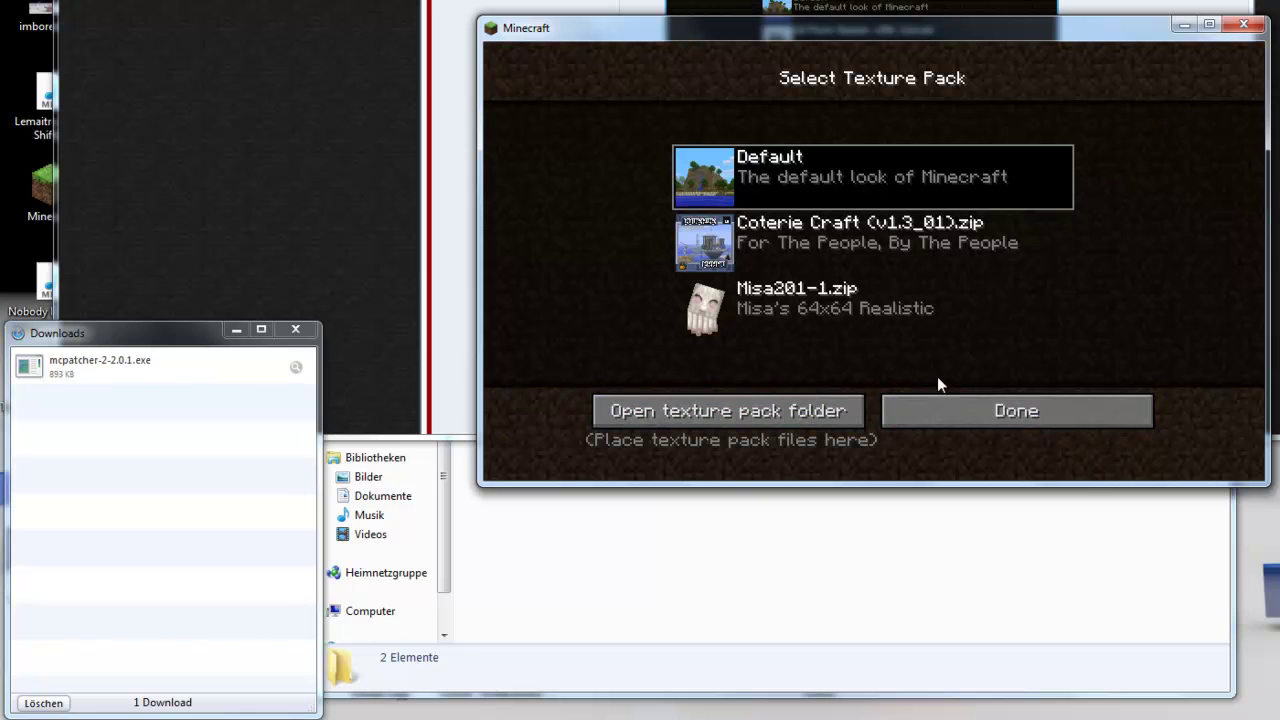
click(700, 418)
click(1217, 165)
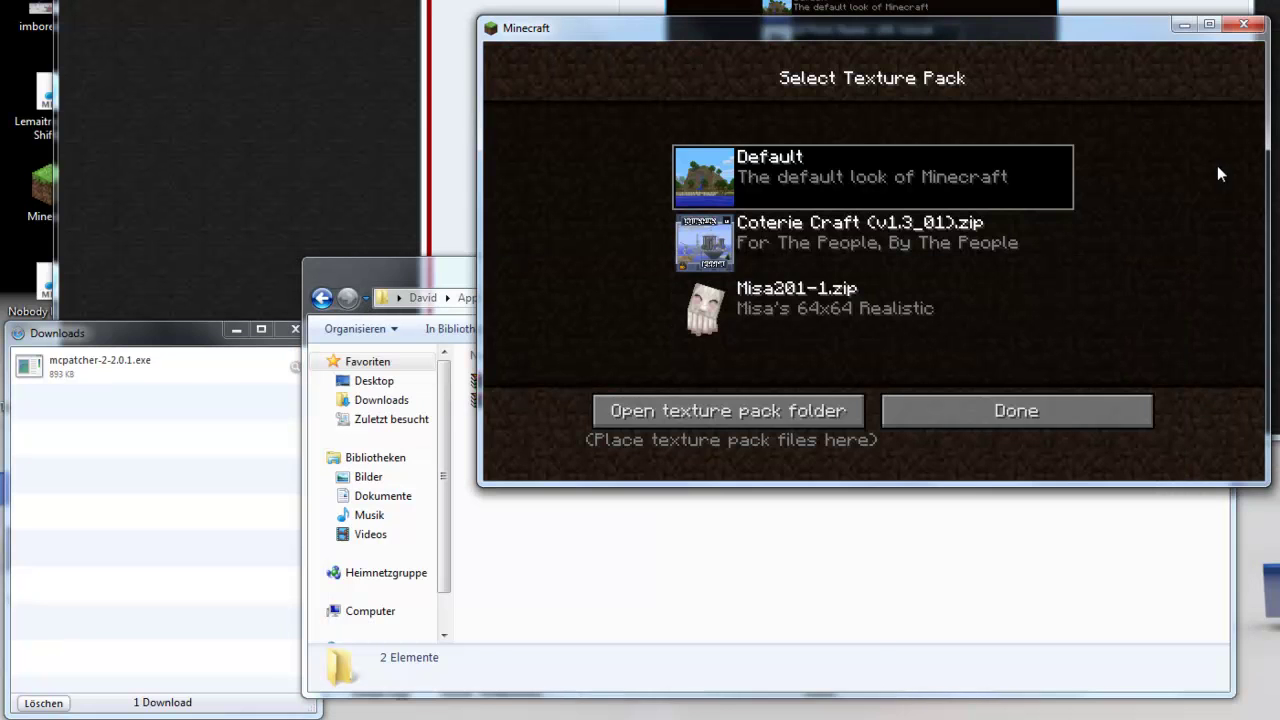
click(1244, 24)
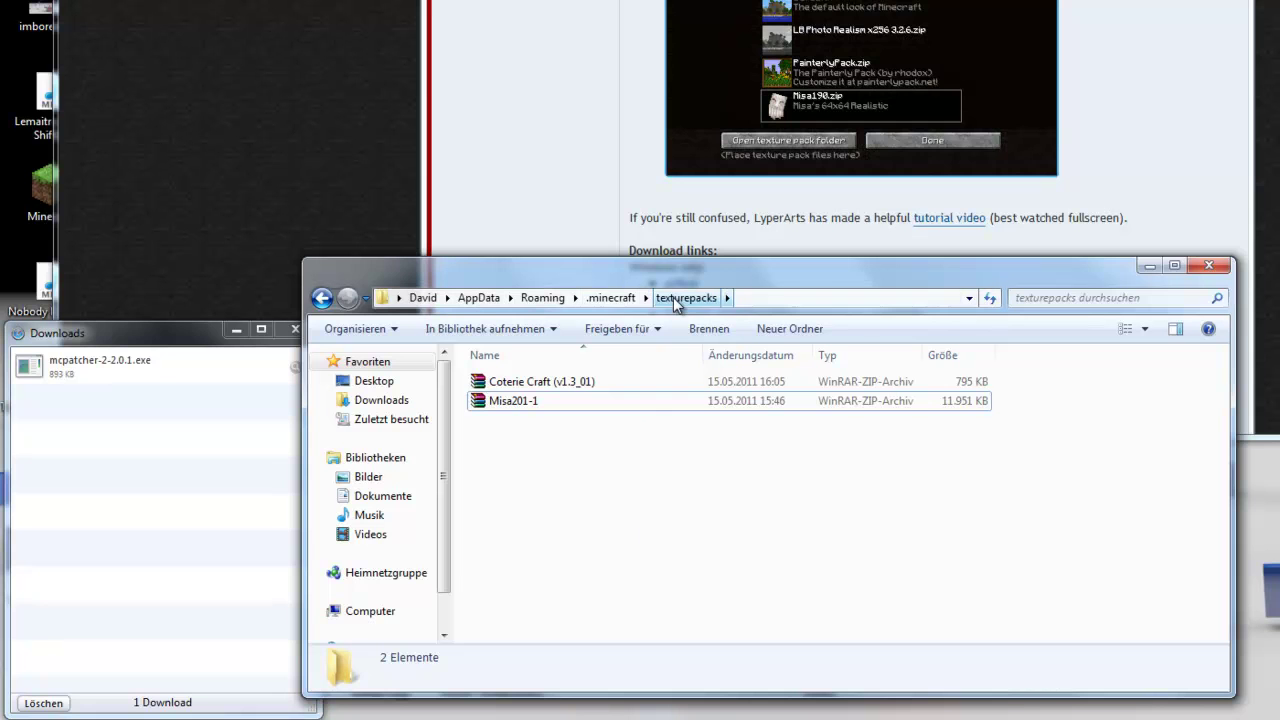
Bring up the deletion confirmation for the bin folder in the .minecraft directory and decline it.
click(606, 305)
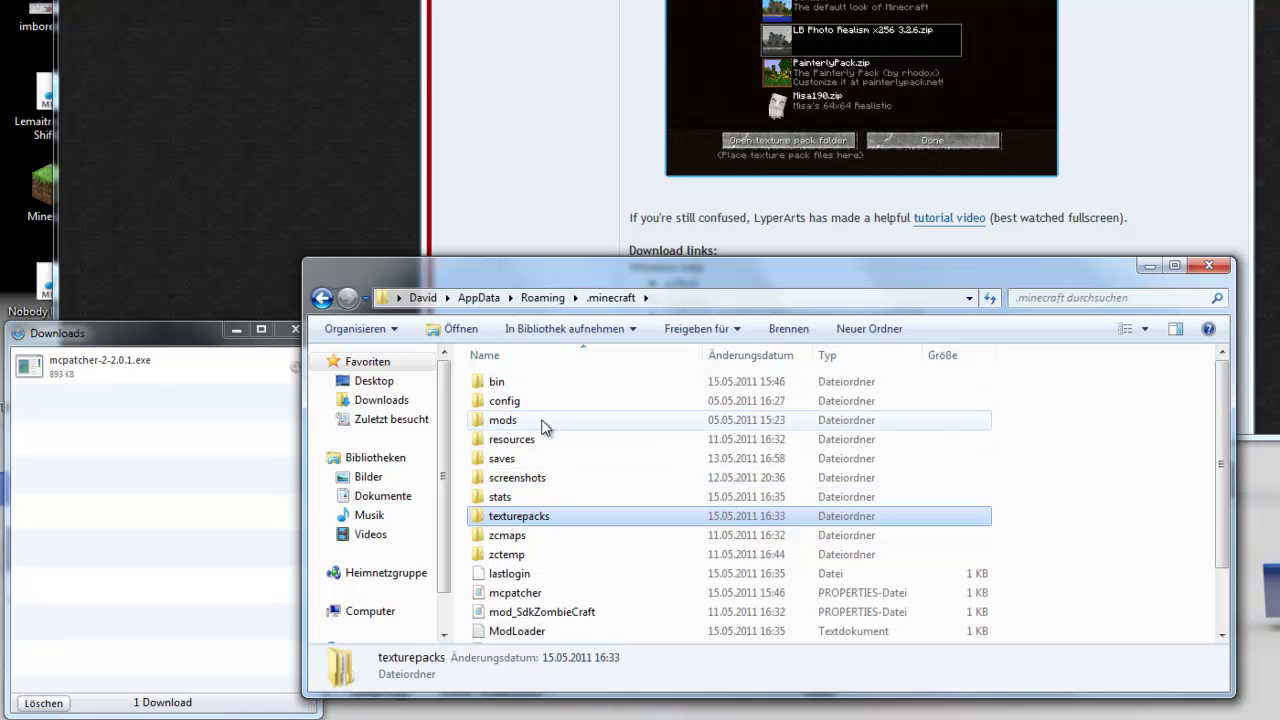
click(533, 385)
key(Delete)
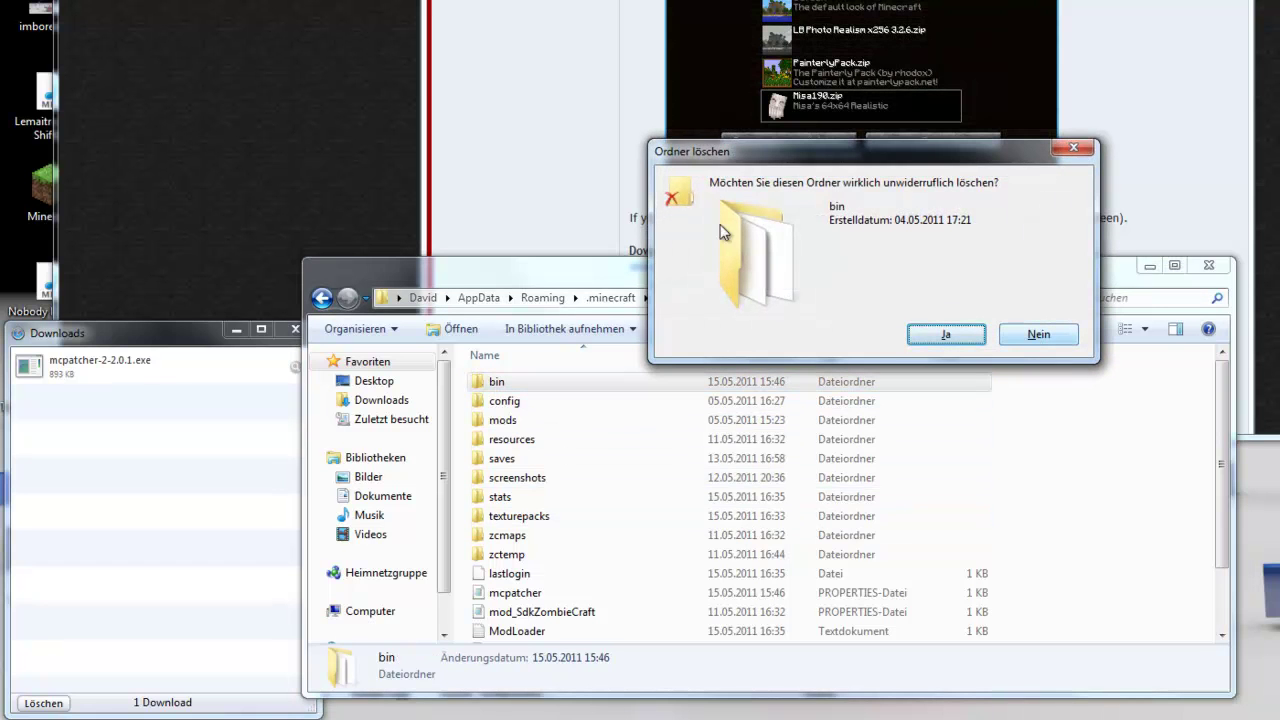
click(1045, 337)
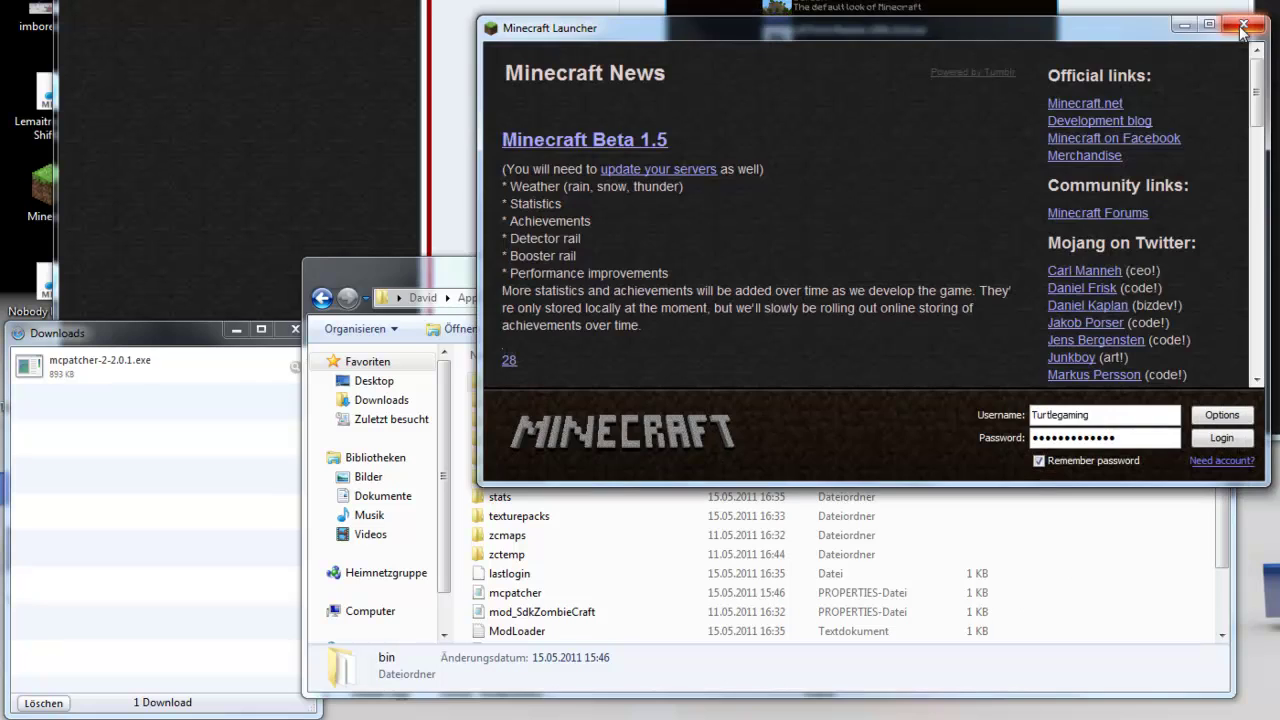
Close the Minecraft launcher, run the downloaded mcpatcher-2-2.0.1.exe and dismiss the patcher's warning.
click(1244, 23)
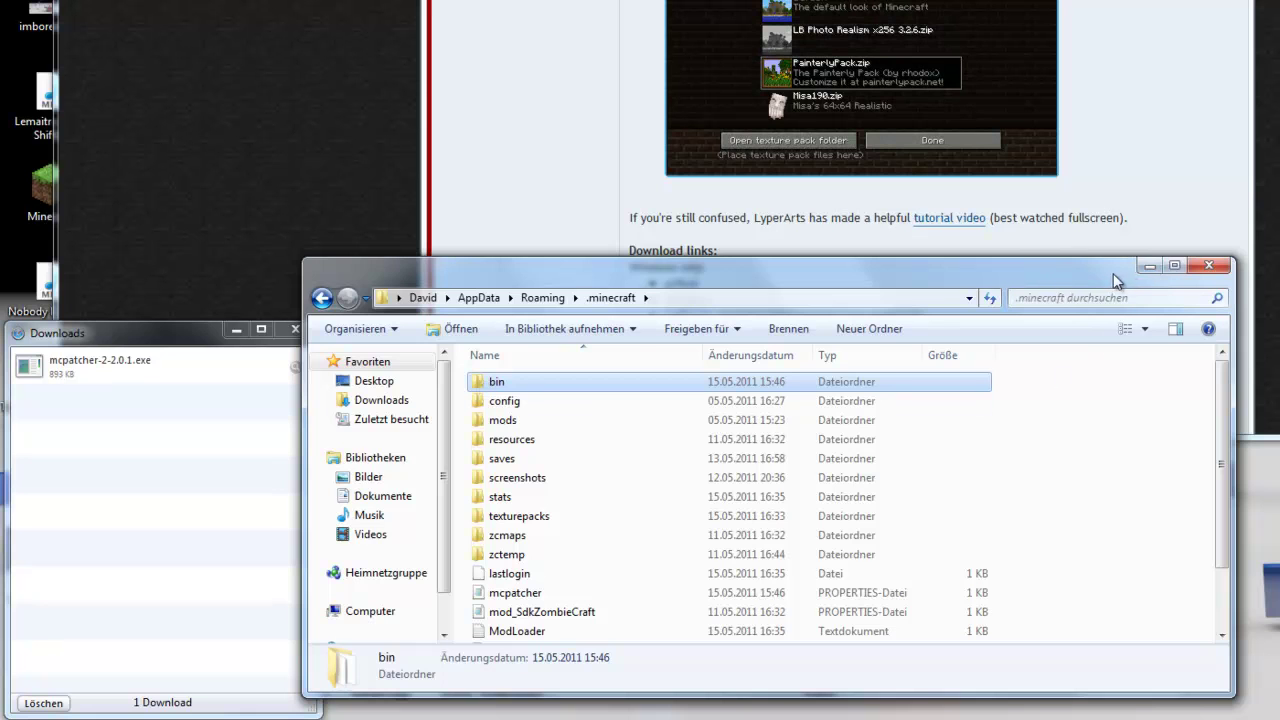
click(1150, 266)
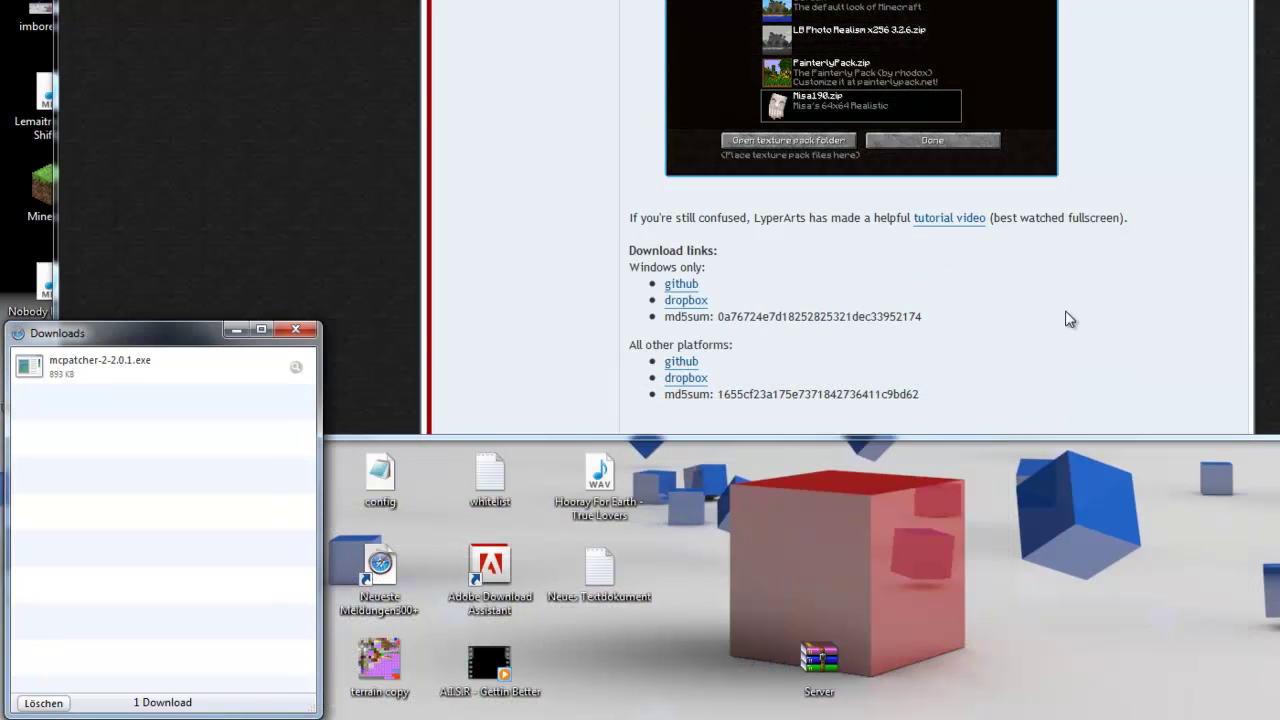
click(100, 368)
double_click(100, 368)
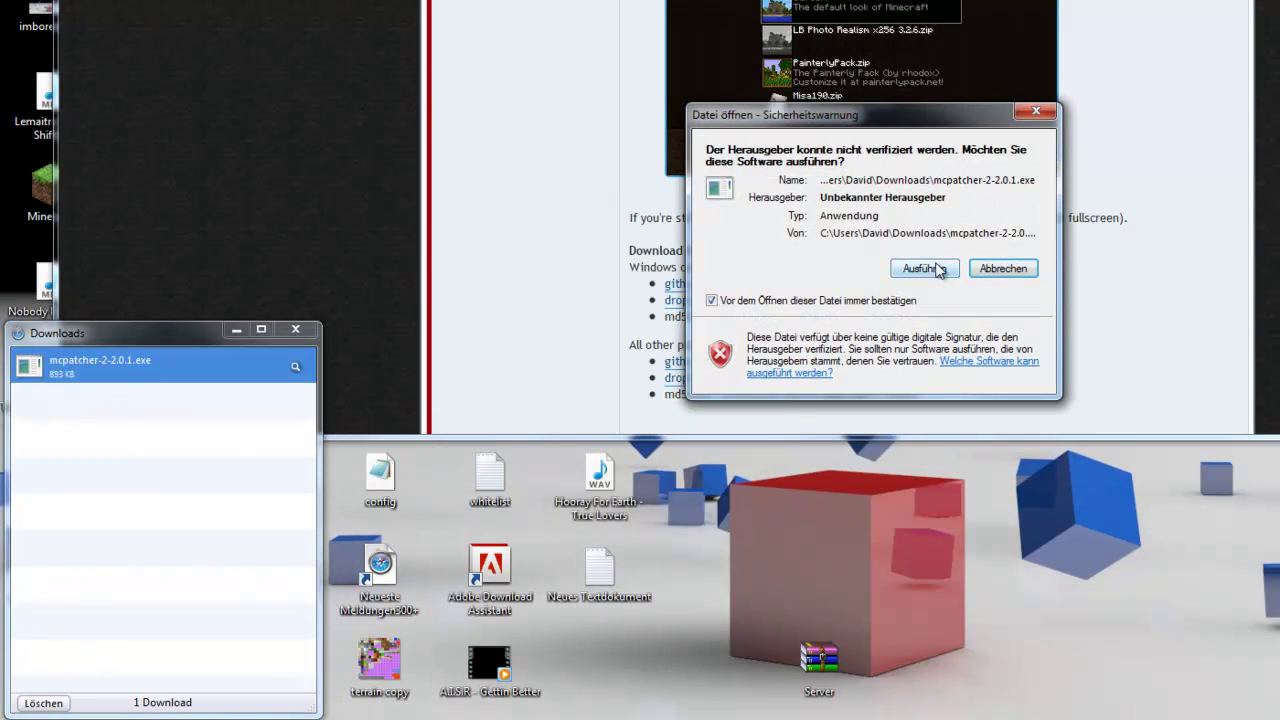
click(924, 269)
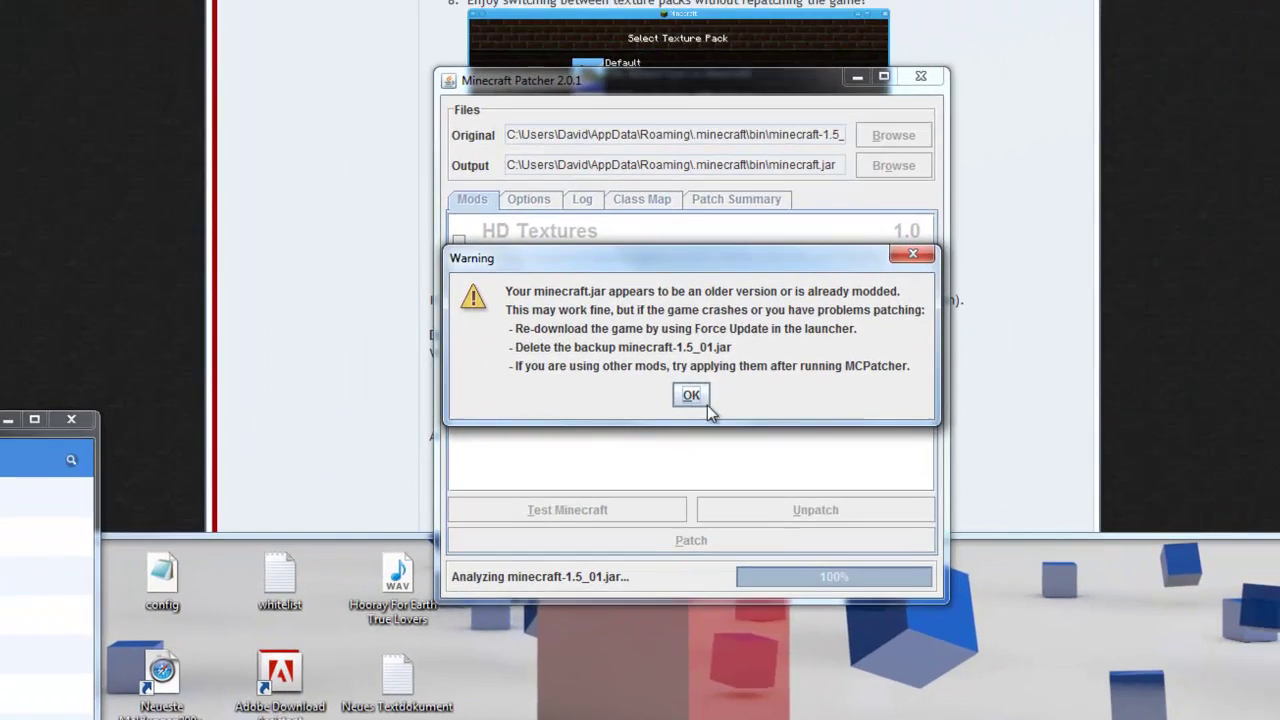
click(886, 309)
Go over the HD Textures, HD Font and Better Grass entries in the patcher's mod list, and minimize the patcher.
click(492, 276)
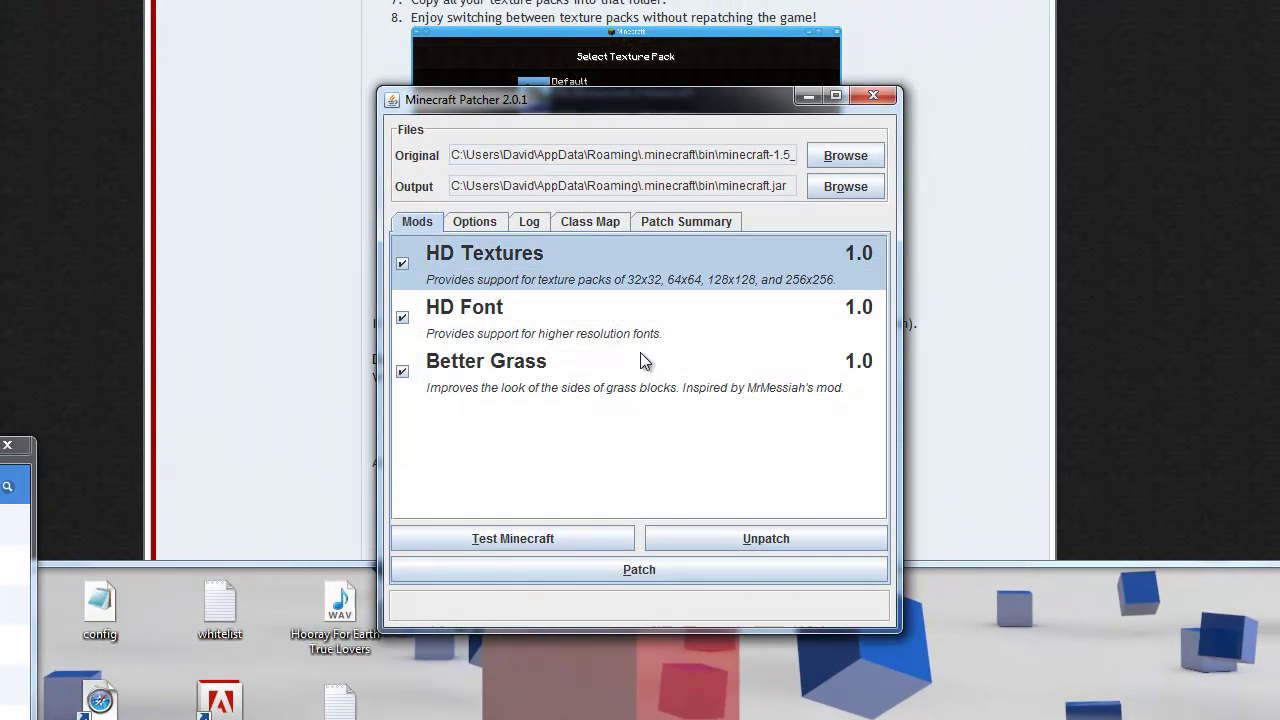
click(403, 266)
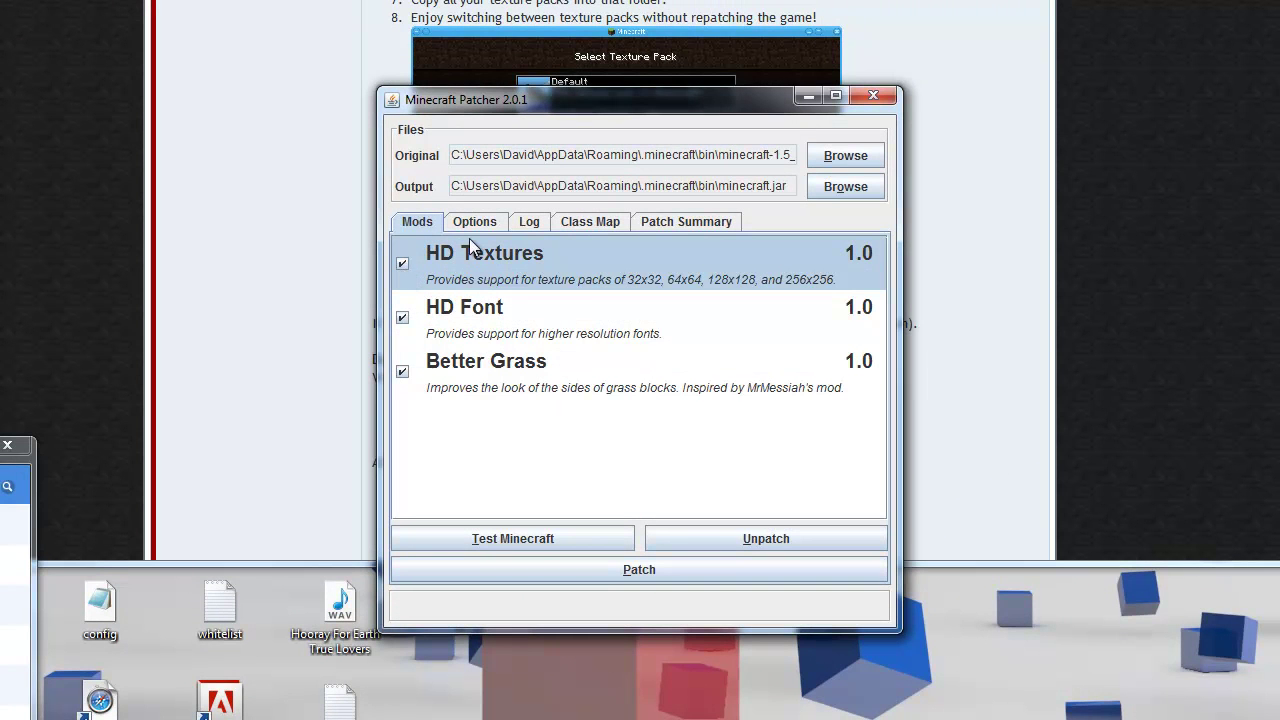
click(421, 327)
click(490, 366)
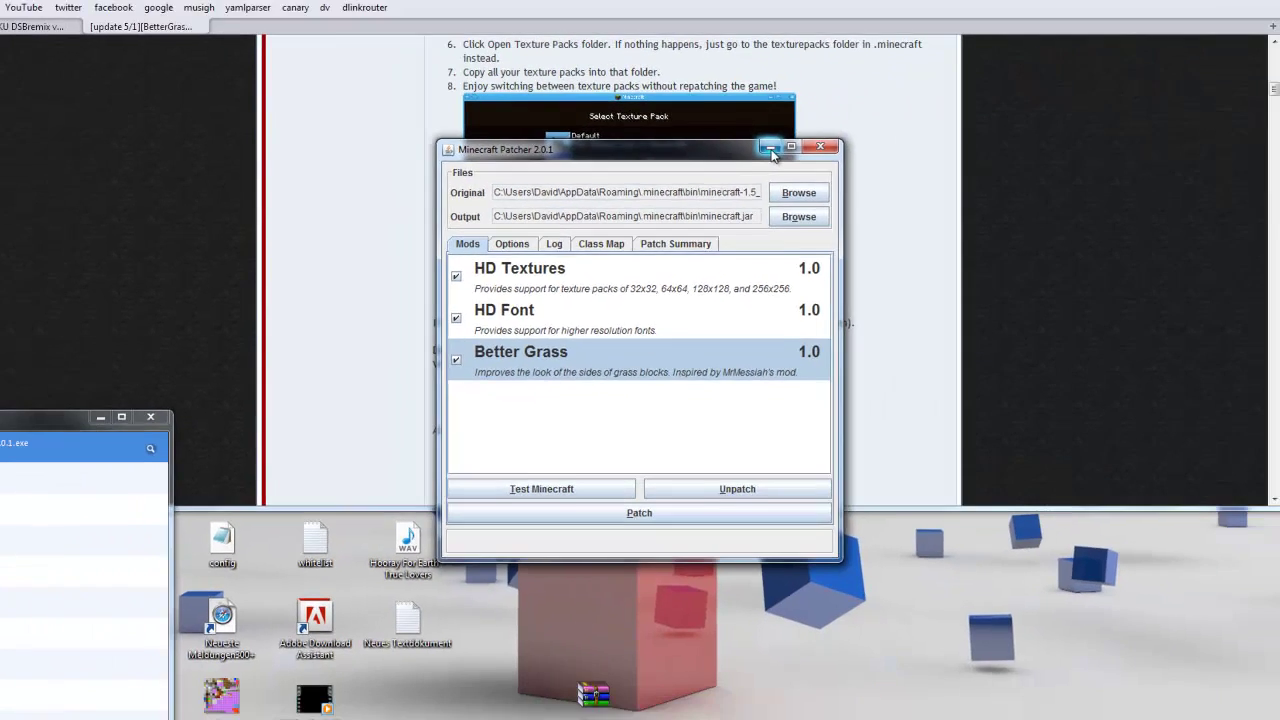
click(808, 97)
Examine the preview image, texture sheet and changelog in the DOKU DSBremix v1.5.4 forum thread.
click(400, 322)
scroll(400, 322, up, 2)
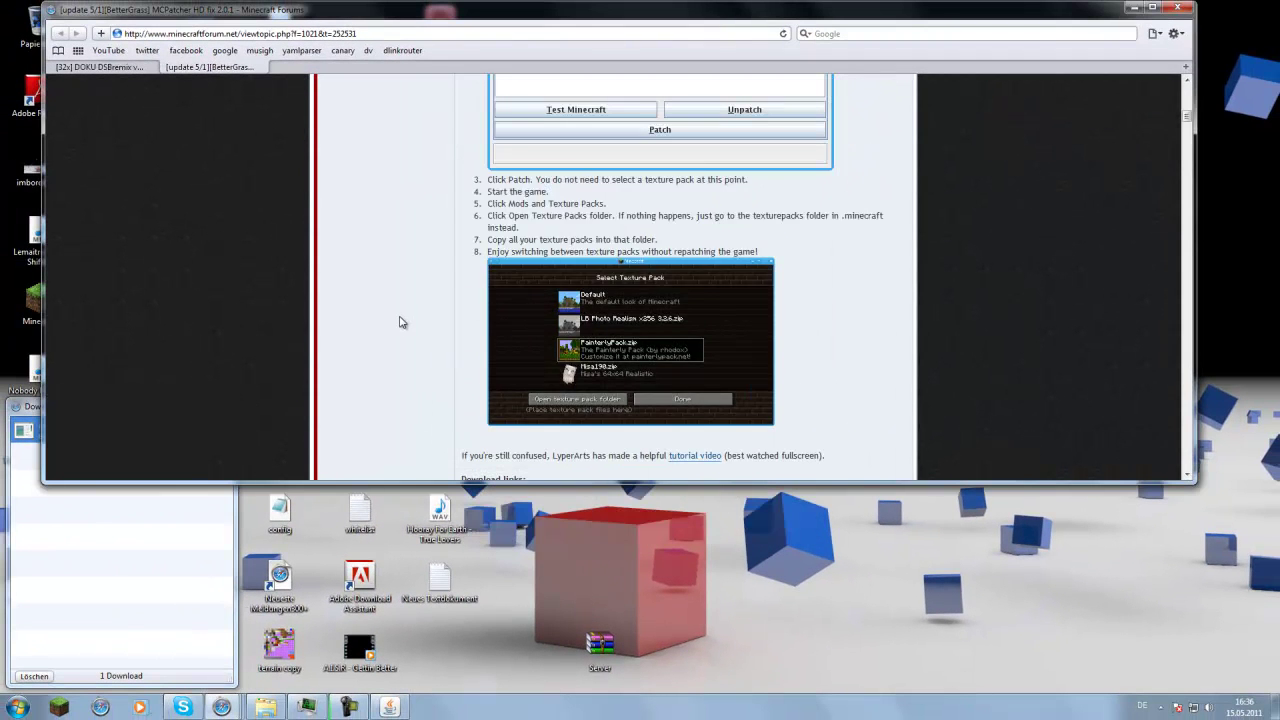
click(105, 68)
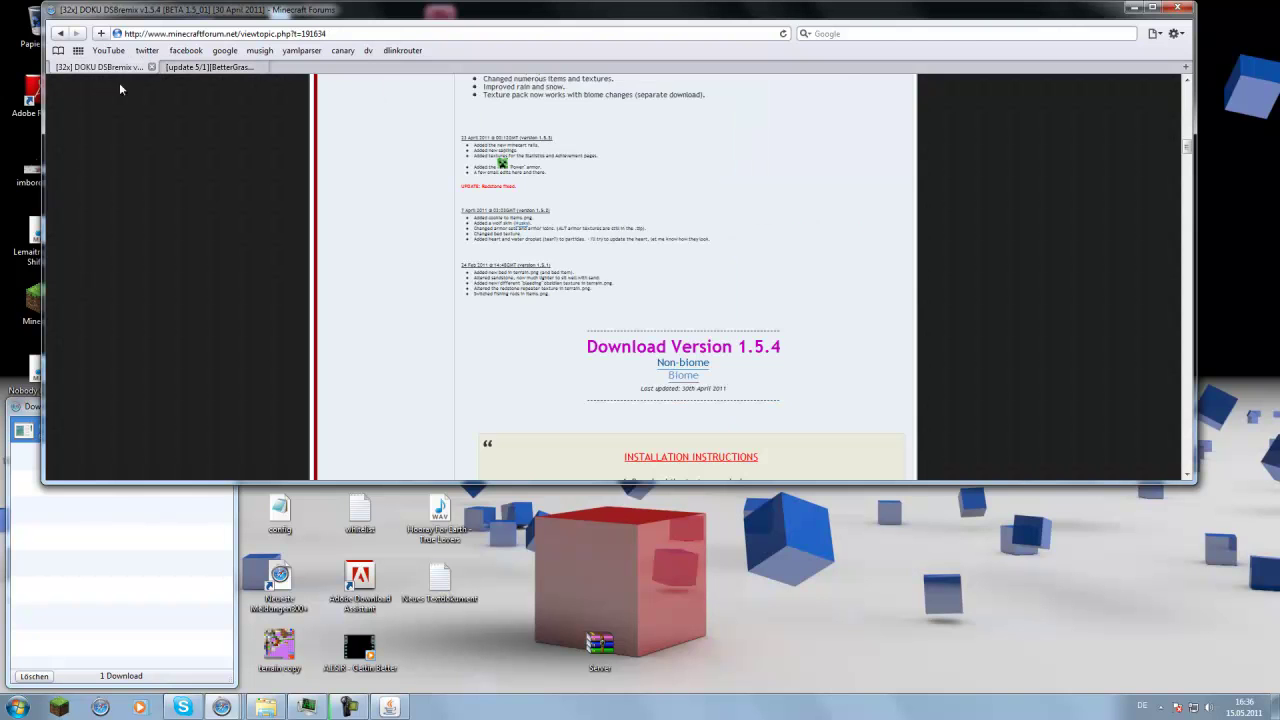
scroll(376, 310, up, 10)
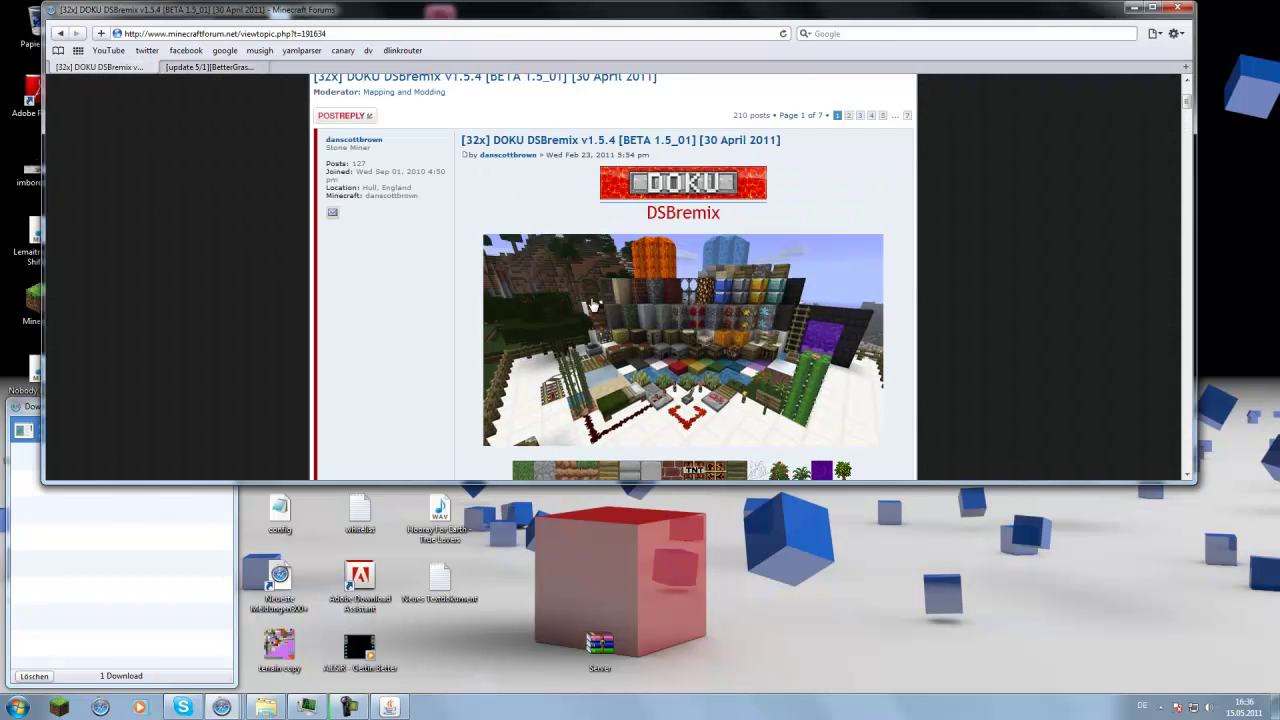
scroll(890, 248, down, 2)
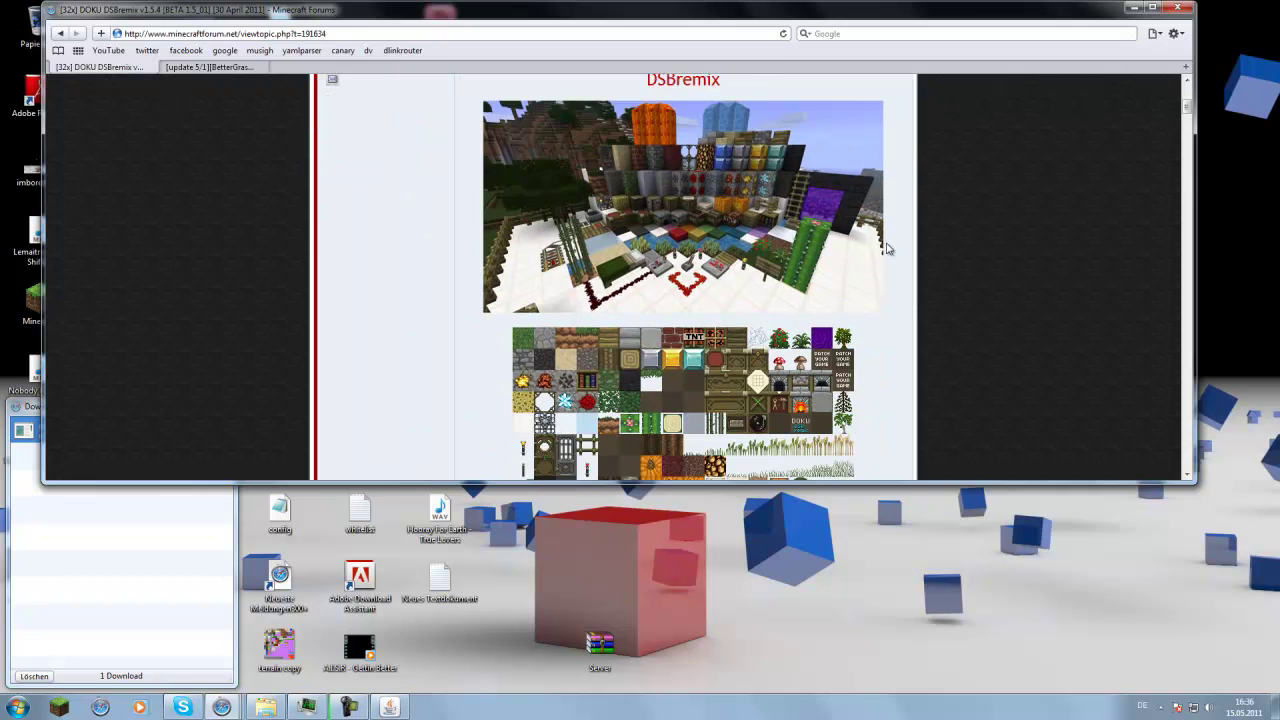
scroll(885, 255, down, 1)
scroll(880, 263, up, 6)
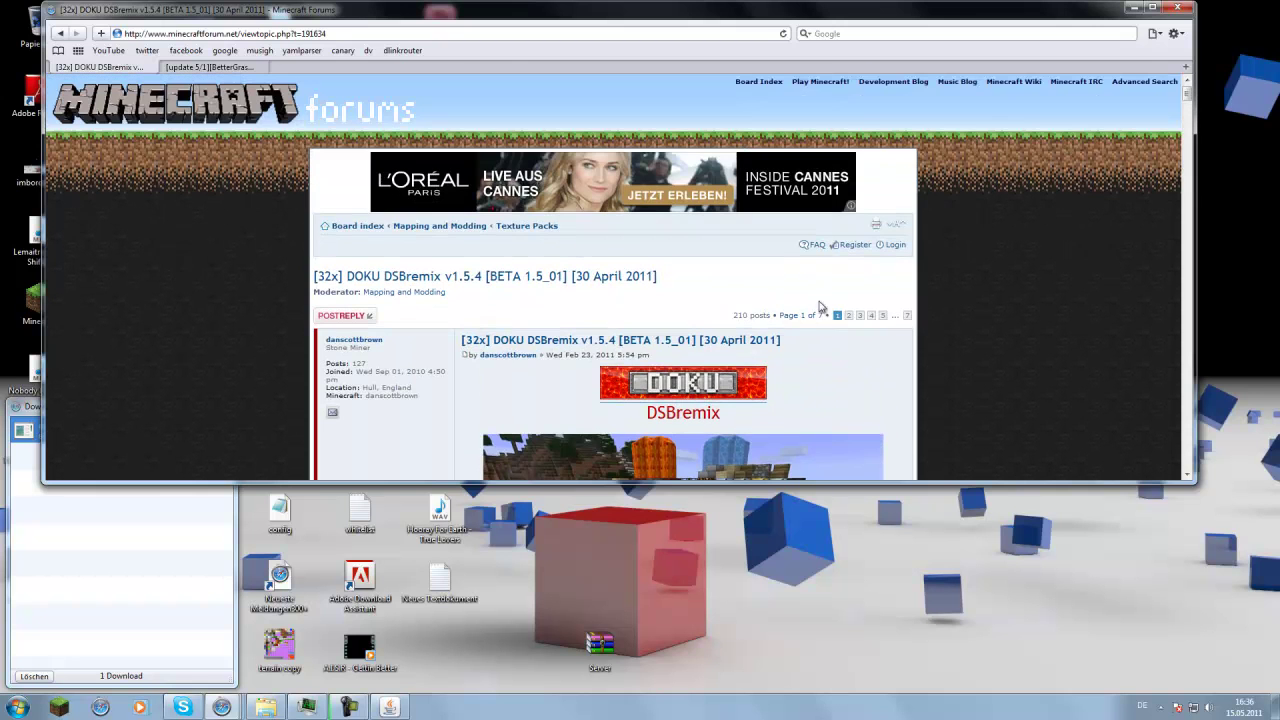
scroll(871, 344, down, 4)
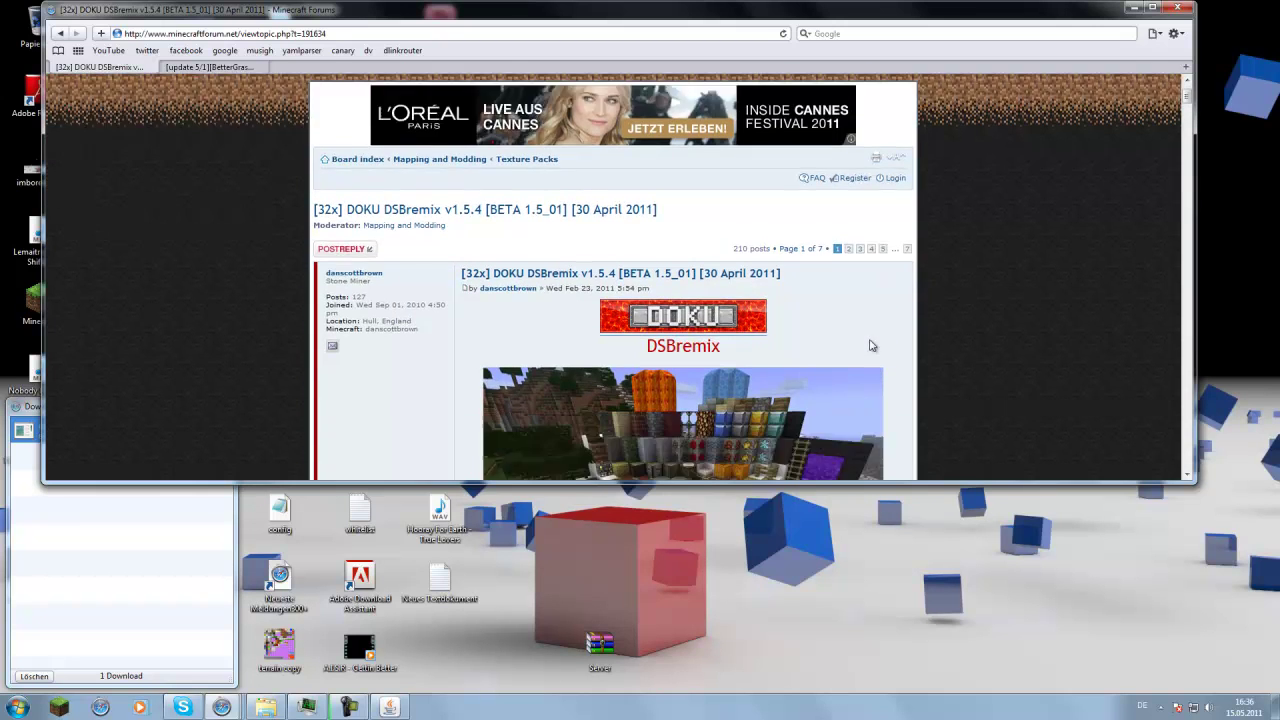
scroll(871, 344, up, 1)
scroll(868, 332, down, 4)
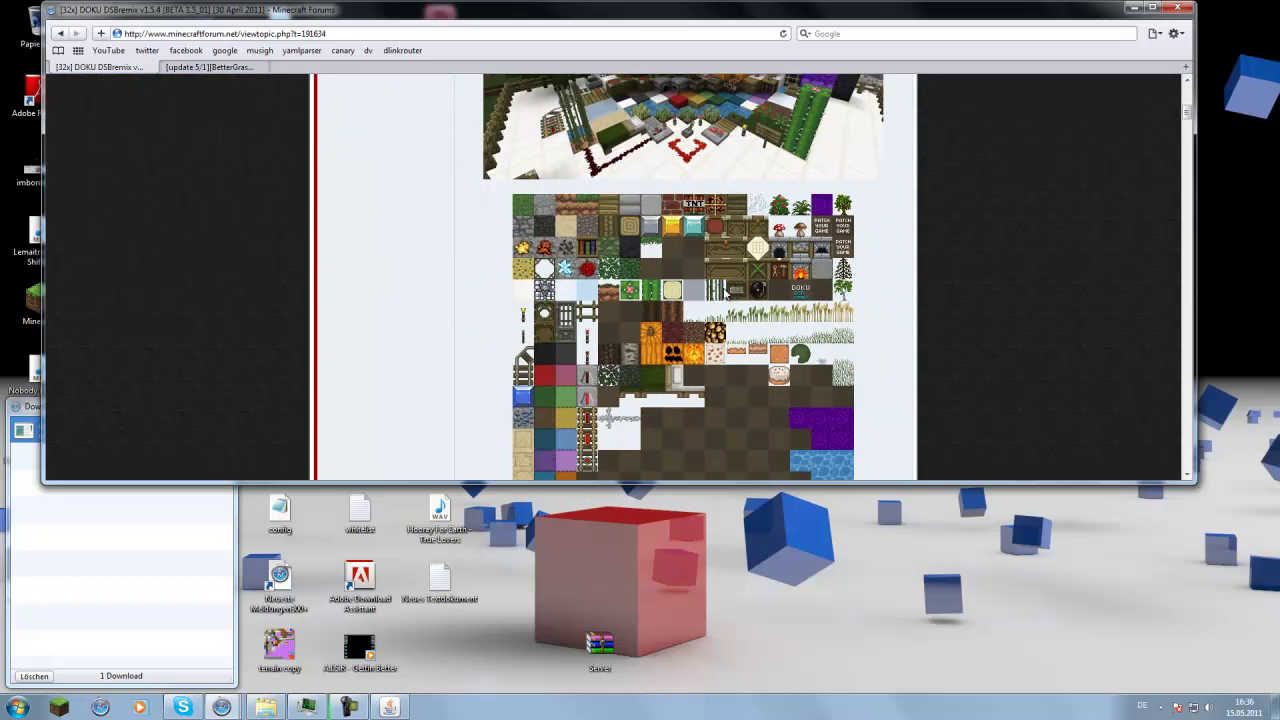
scroll(725, 290, down, 5)
scroll(648, 260, down, 6)
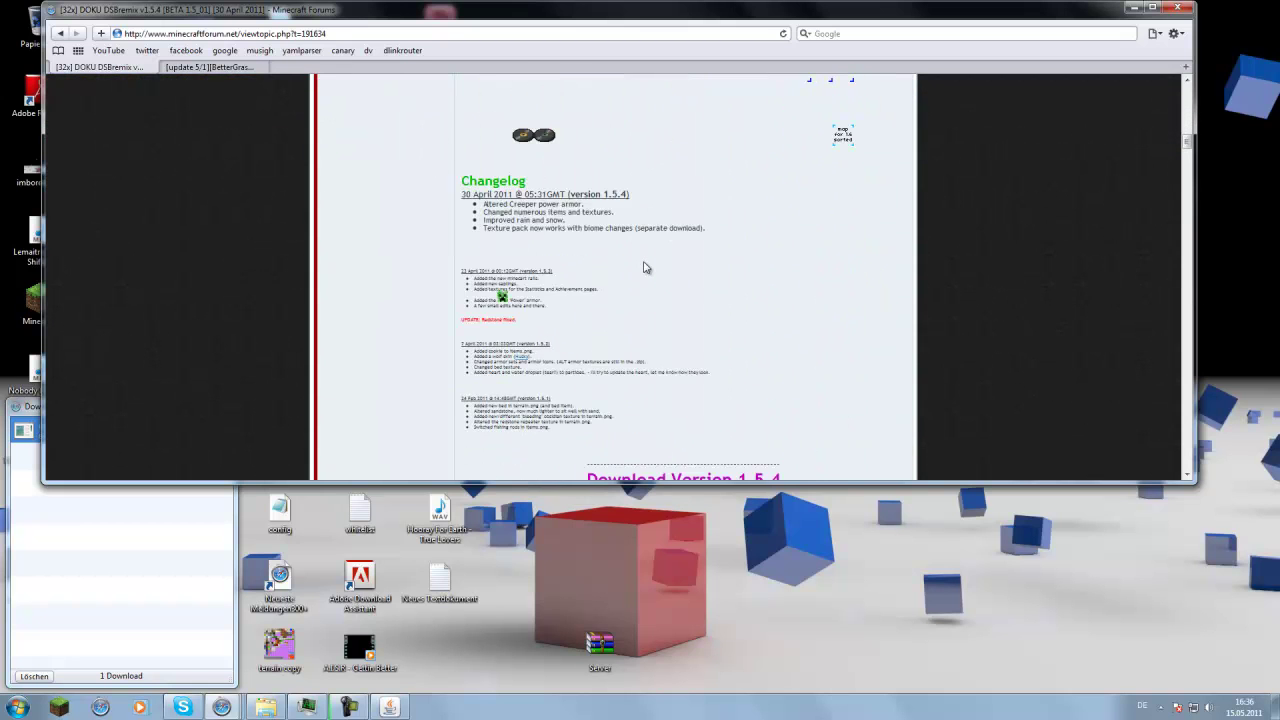
Download the Biome variant of DOKU DSBremix version 1.5.4 from its MediaFire page.
scroll(650, 280, down, 3)
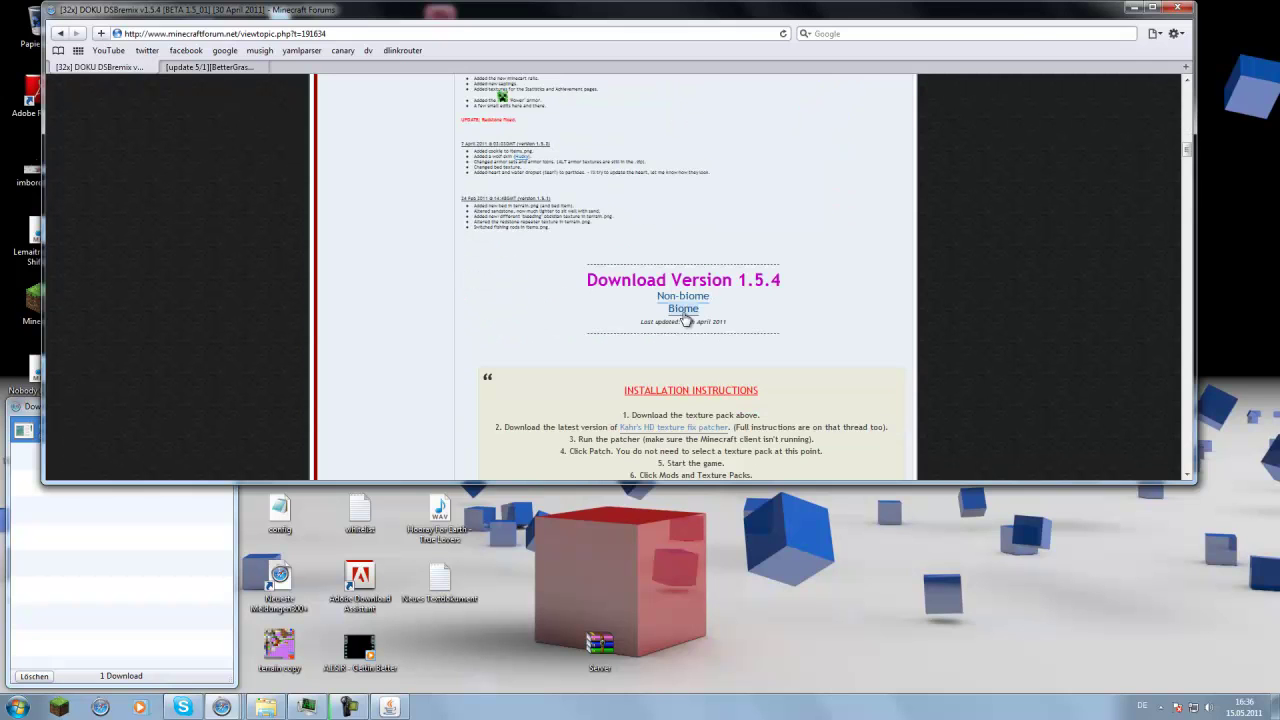
click(684, 311)
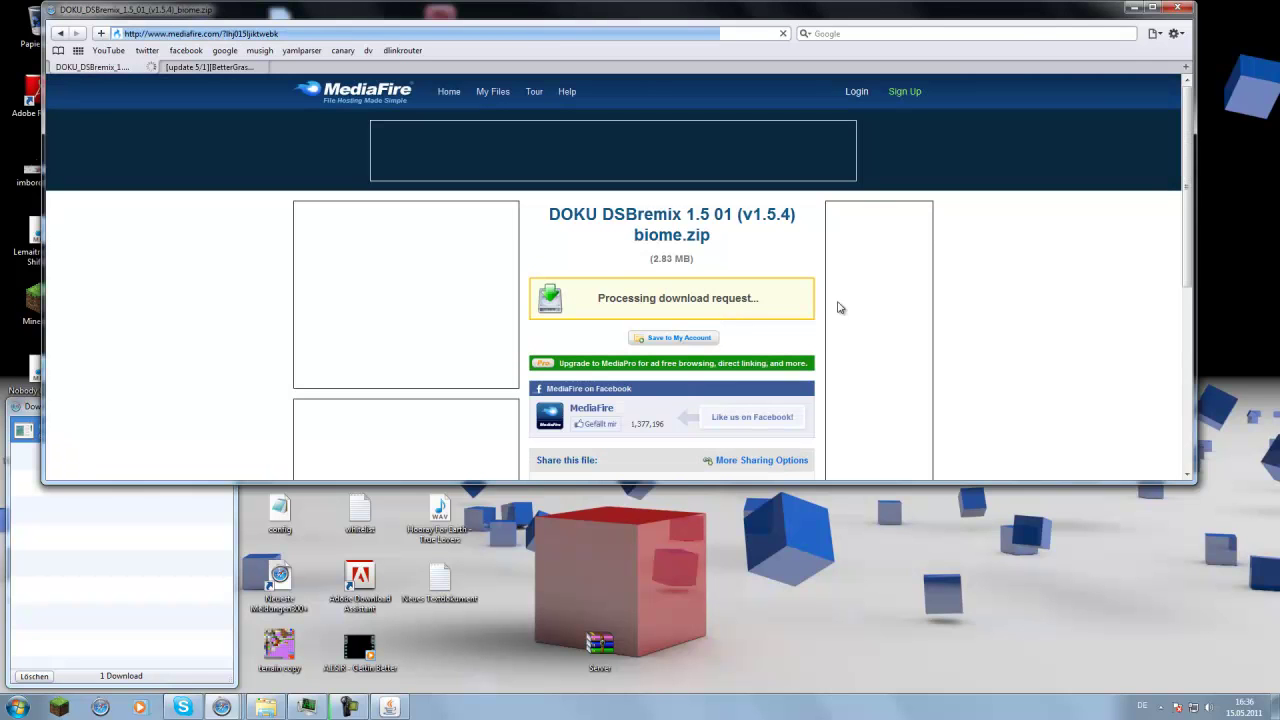
click(705, 302)
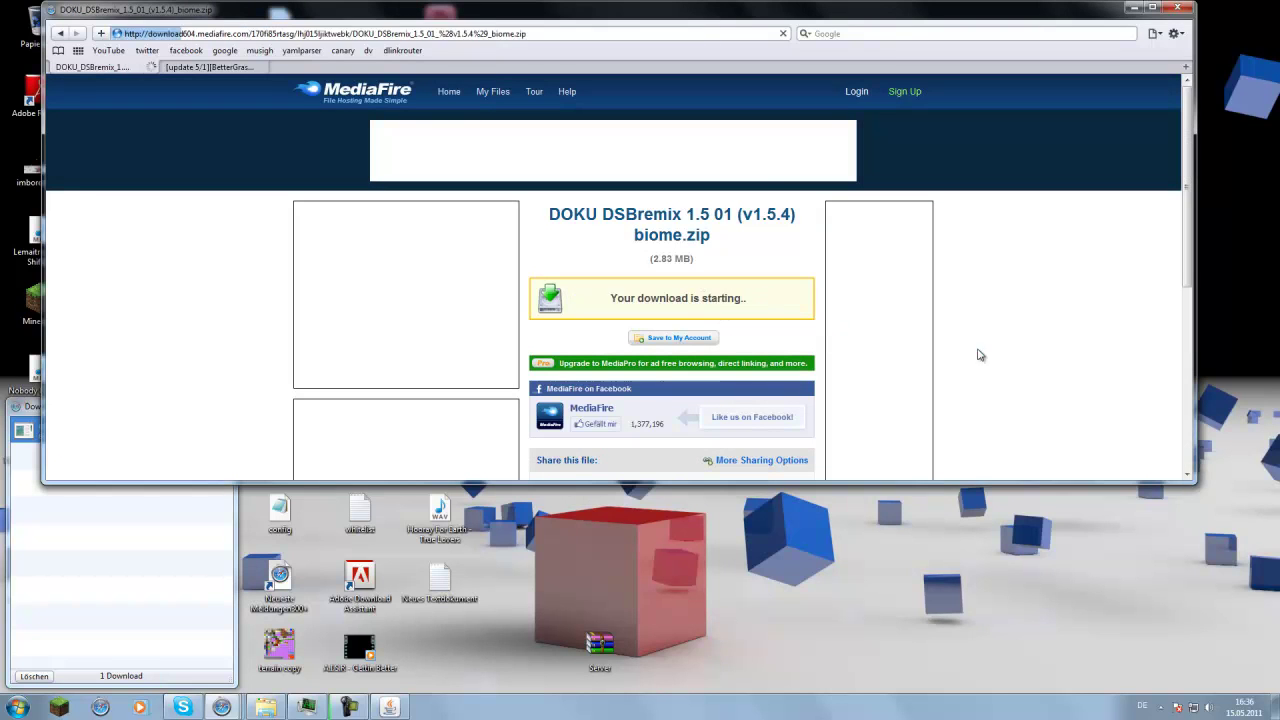
click(652, 284)
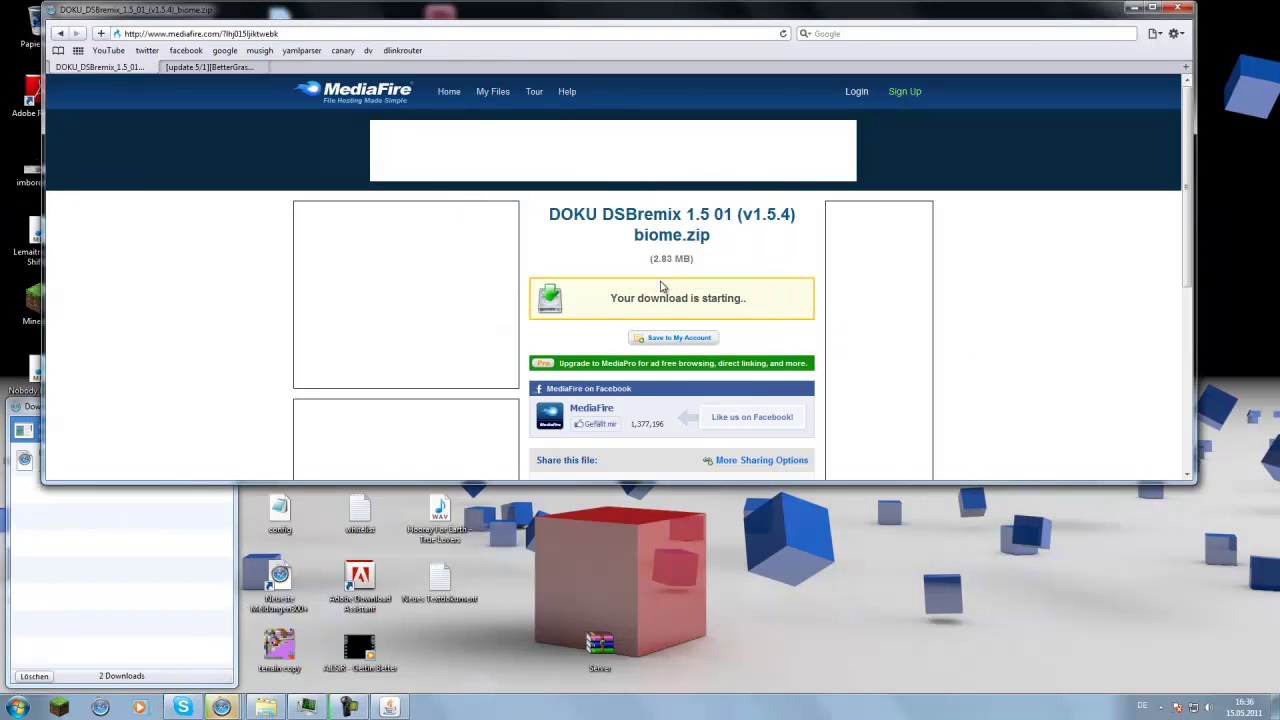
Clear away the browser and task manager windows and show the downloaded DOKU_DSBremix_1.5_01_(v1.5.4)_biome.zip in its containing folder.
click(1133, 7)
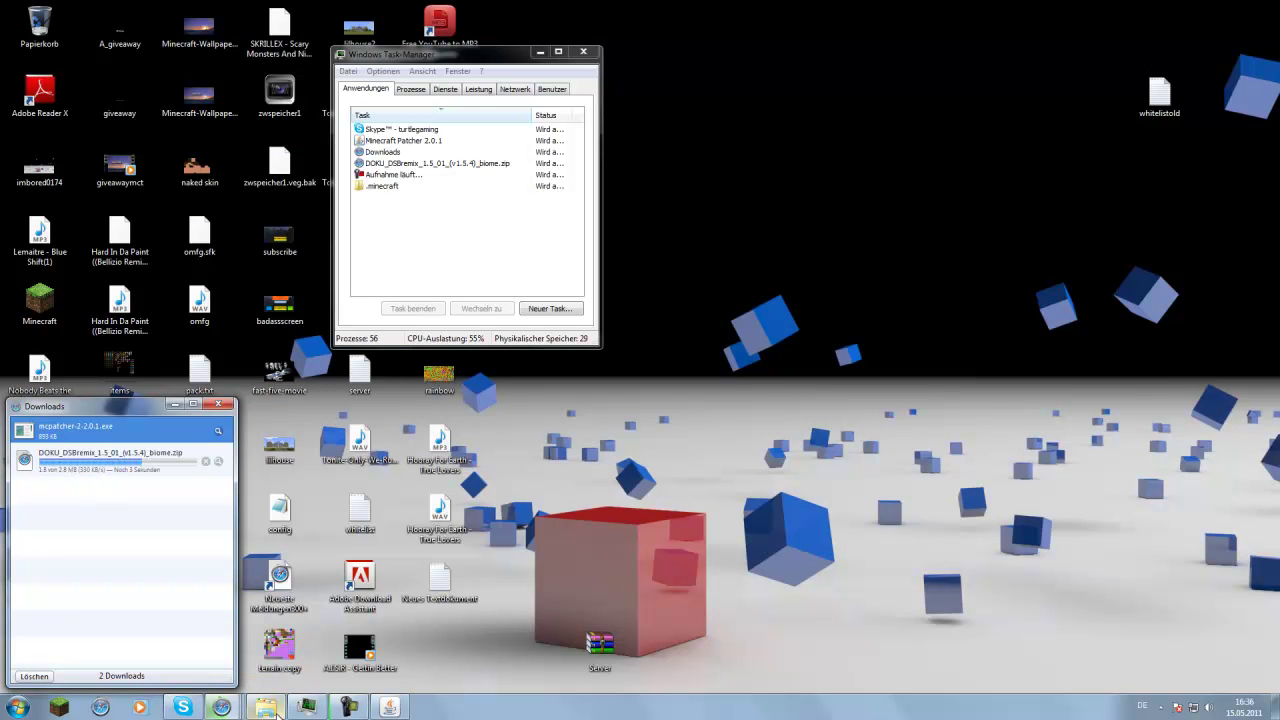
click(583, 51)
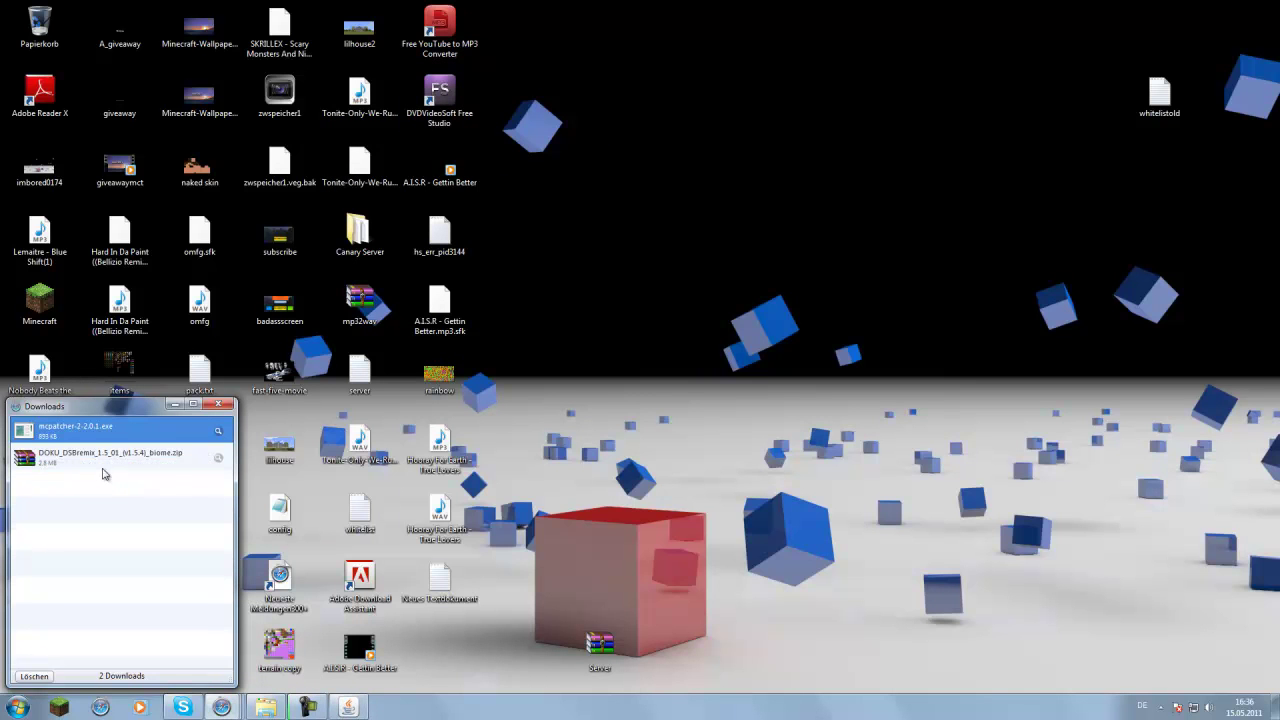
click(68, 463)
right_click(62, 465)
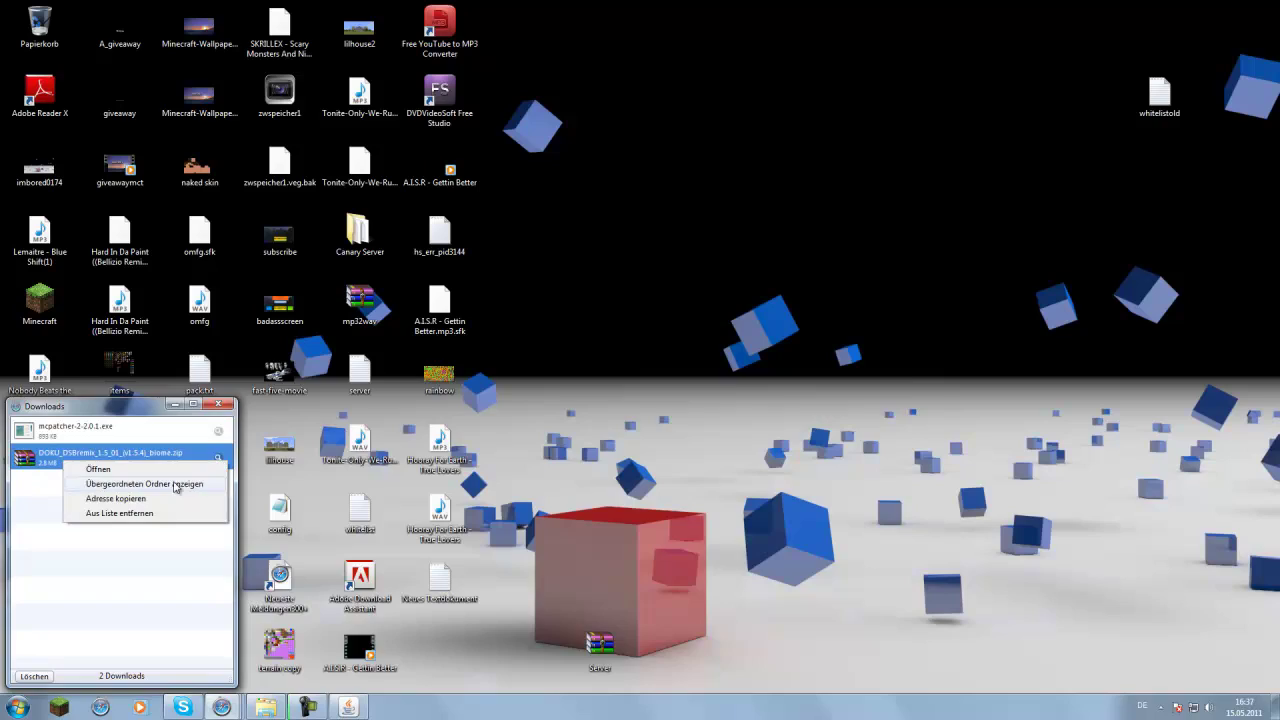
click(130, 484)
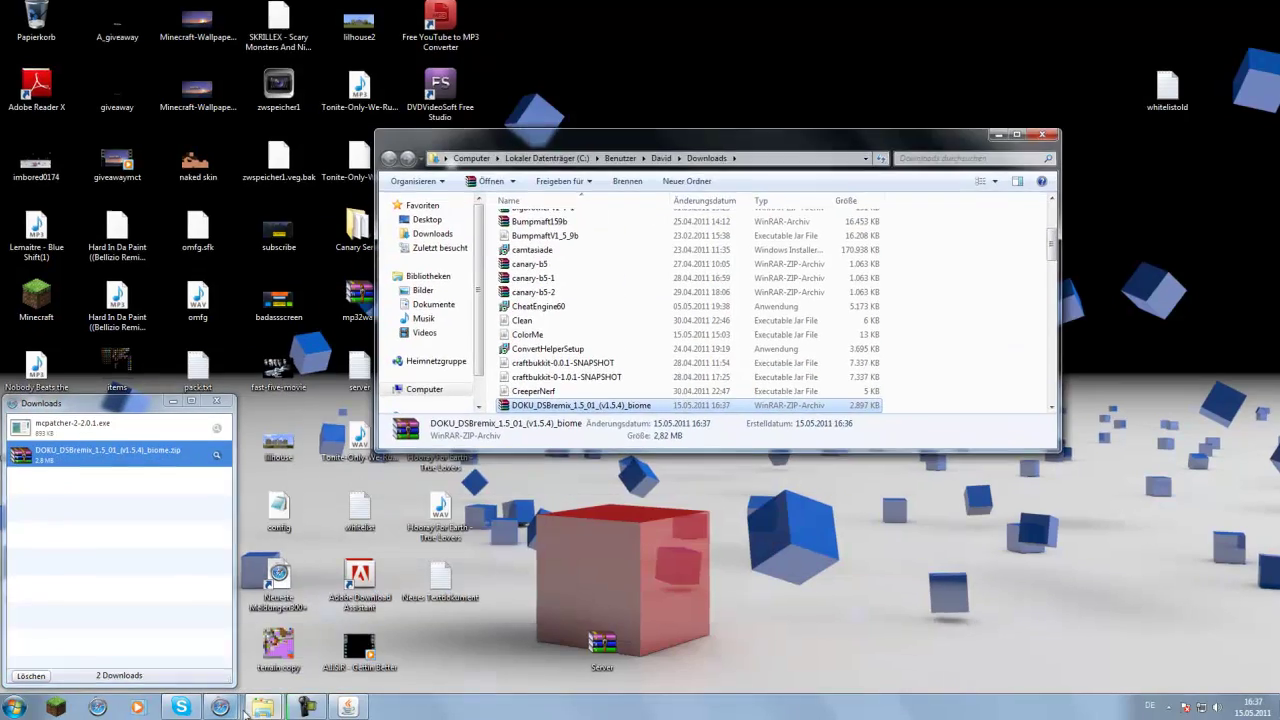
Move the DOKU_DSBremix_1.5_01_(v1.5.4)_biome archive from Downloads into the texturepacks folder inside .minecraft.
mouse_move(248, 709)
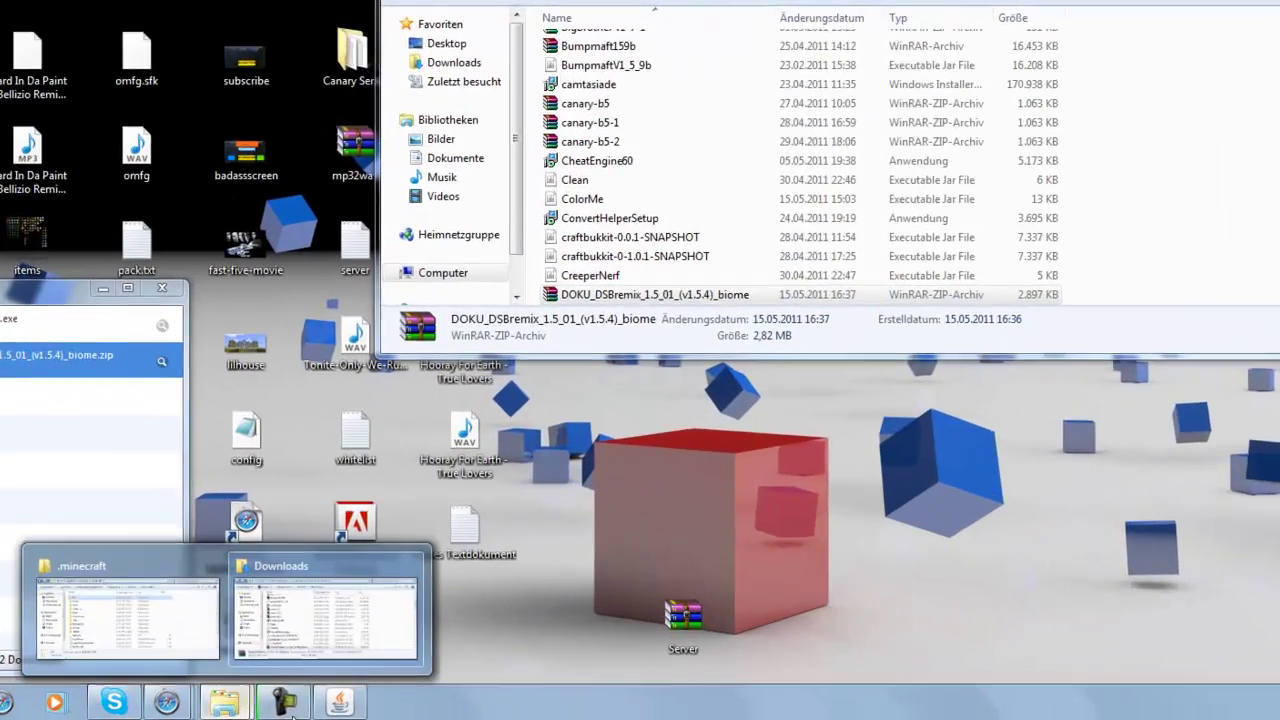
click(194, 660)
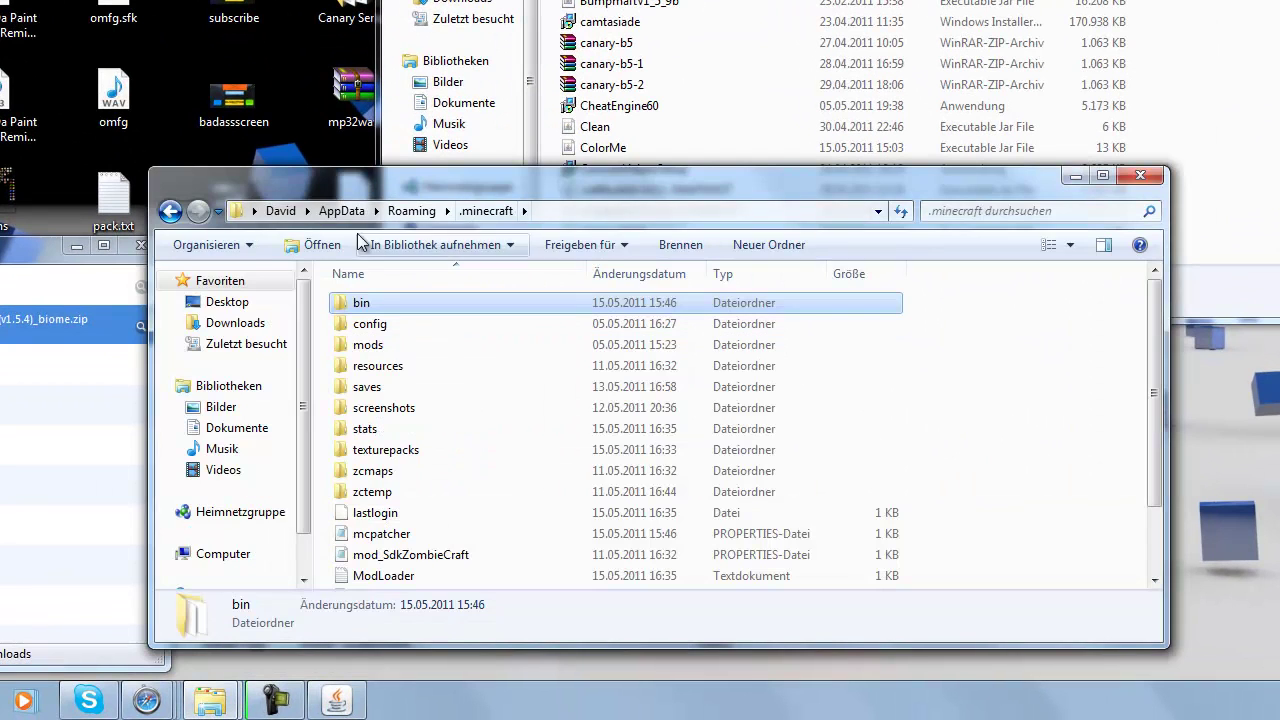
double_click(410, 450)
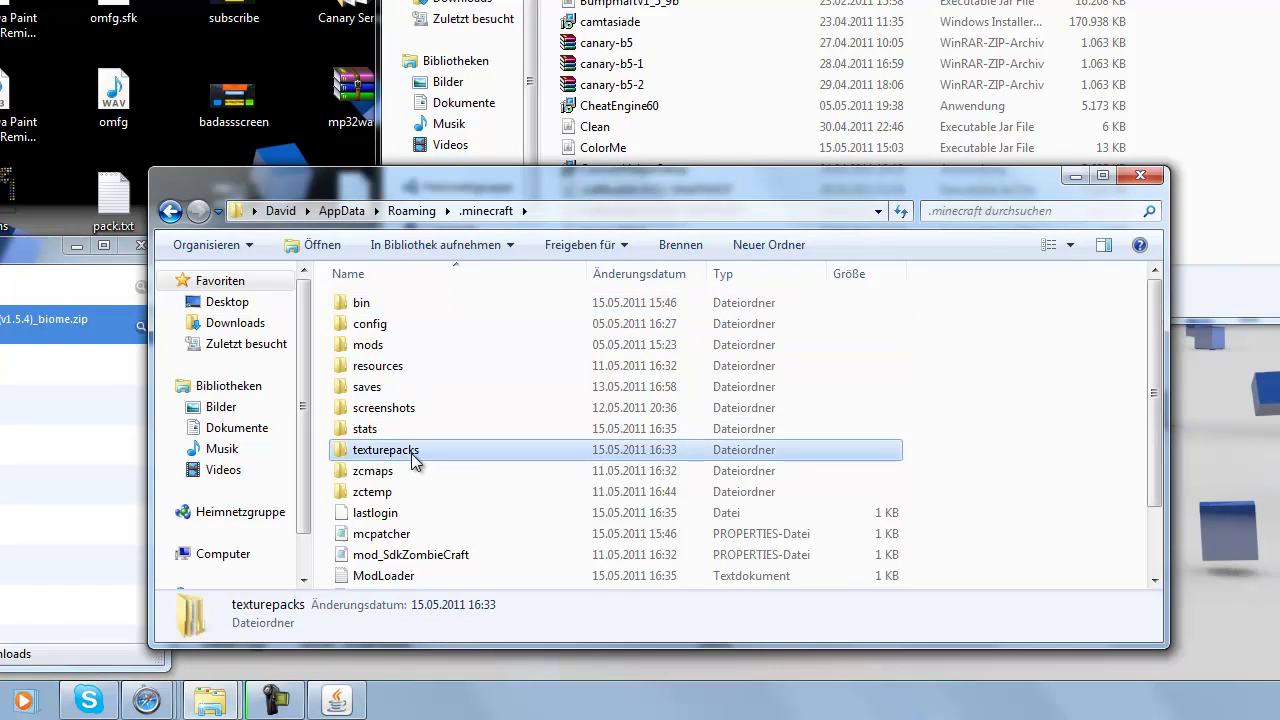
click(610, 112)
drag(630, 265, 620, 465)
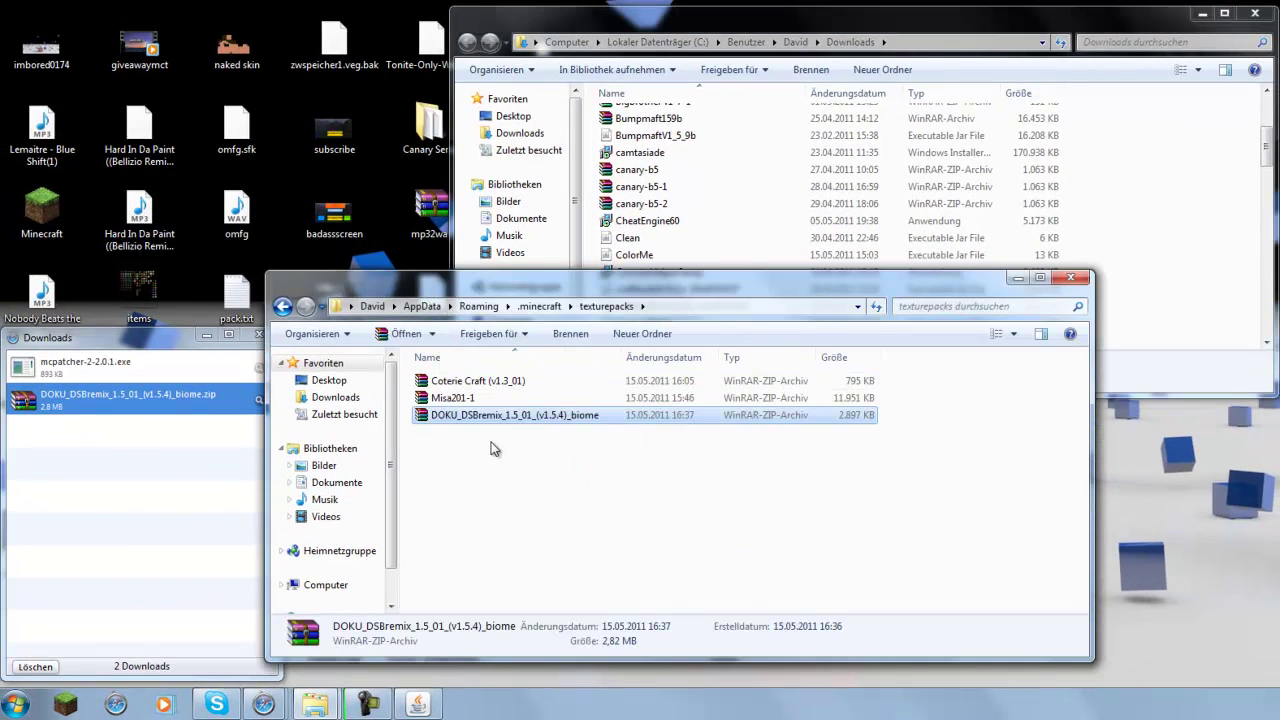
click(600, 490)
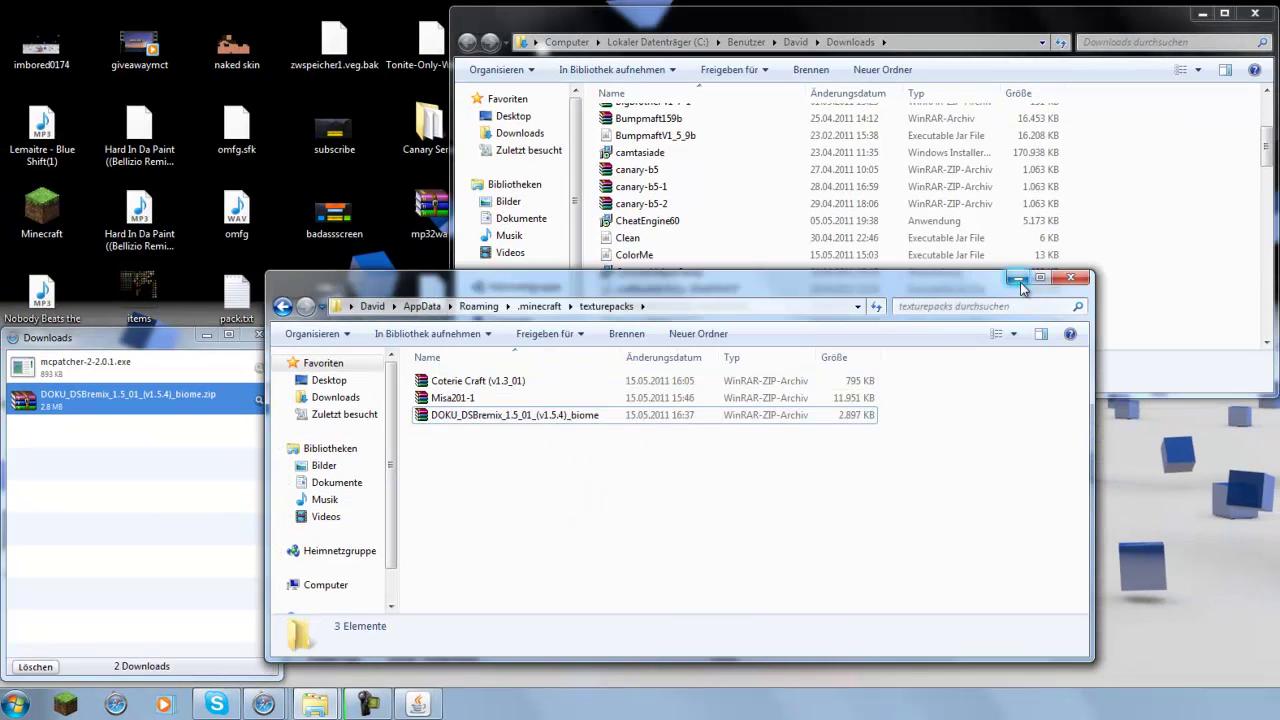
Close the Downloads and texturepacks folder windows.
click(737, 220)
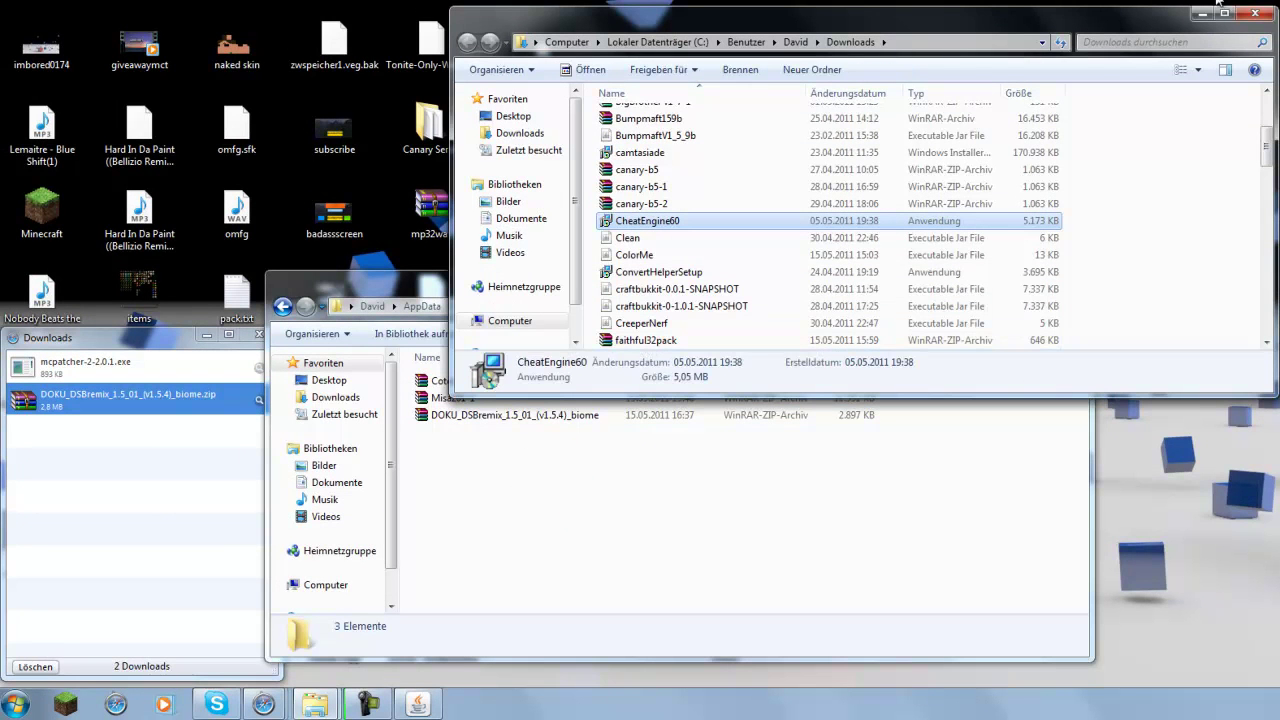
click(1256, 14)
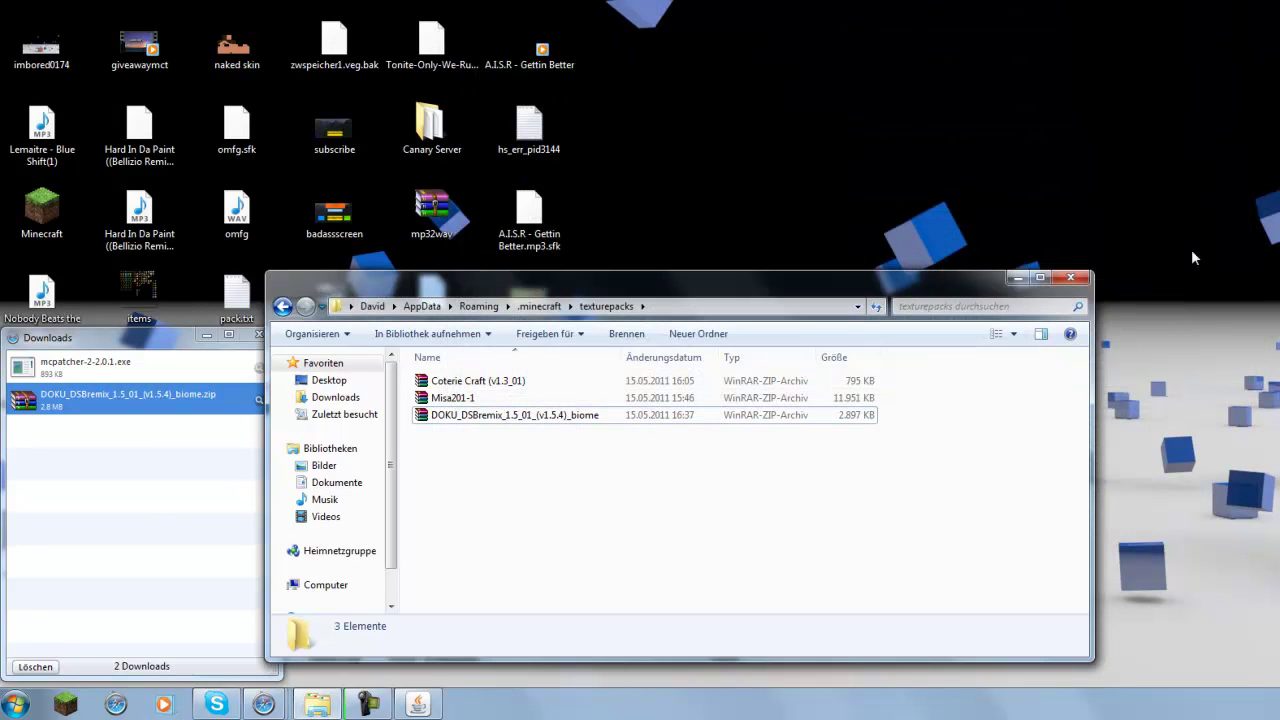
click(1069, 281)
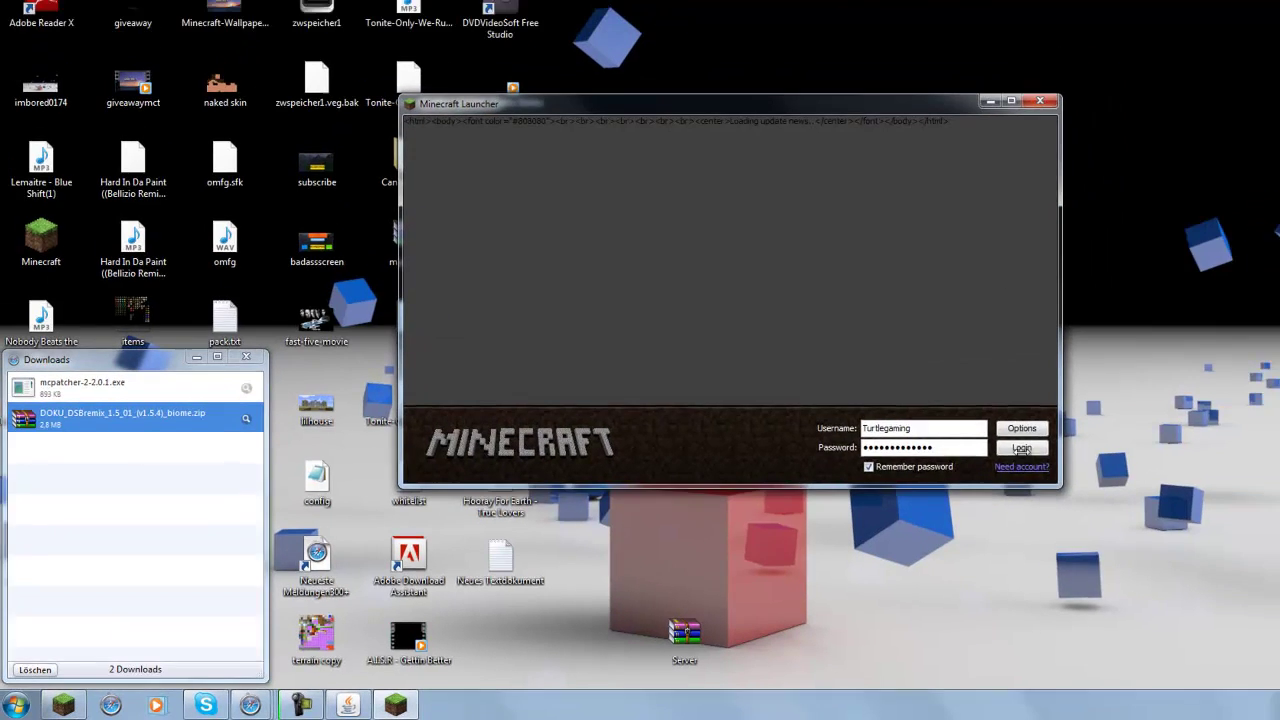
Log in to Minecraft with the remembered account and apply the DOKU_DSBremix_1.5_01_(v1.5.4)_biome.zip texture pack.
key(Return)
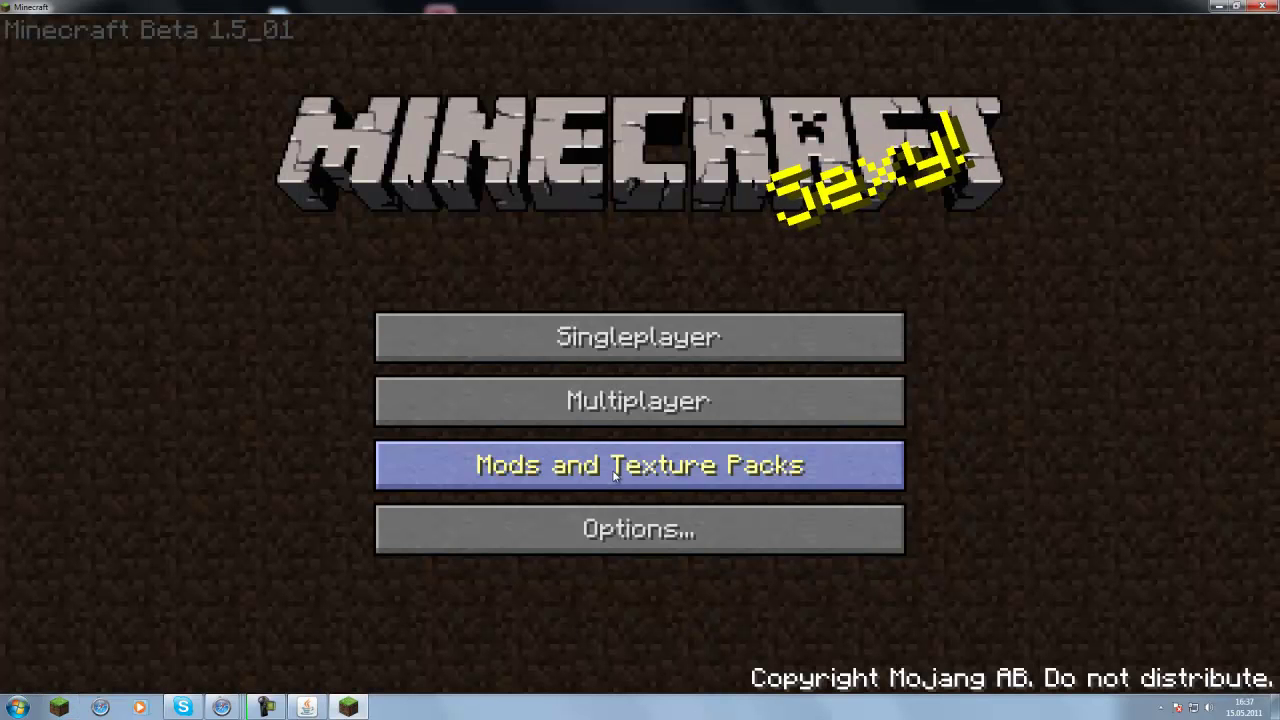
click(614, 477)
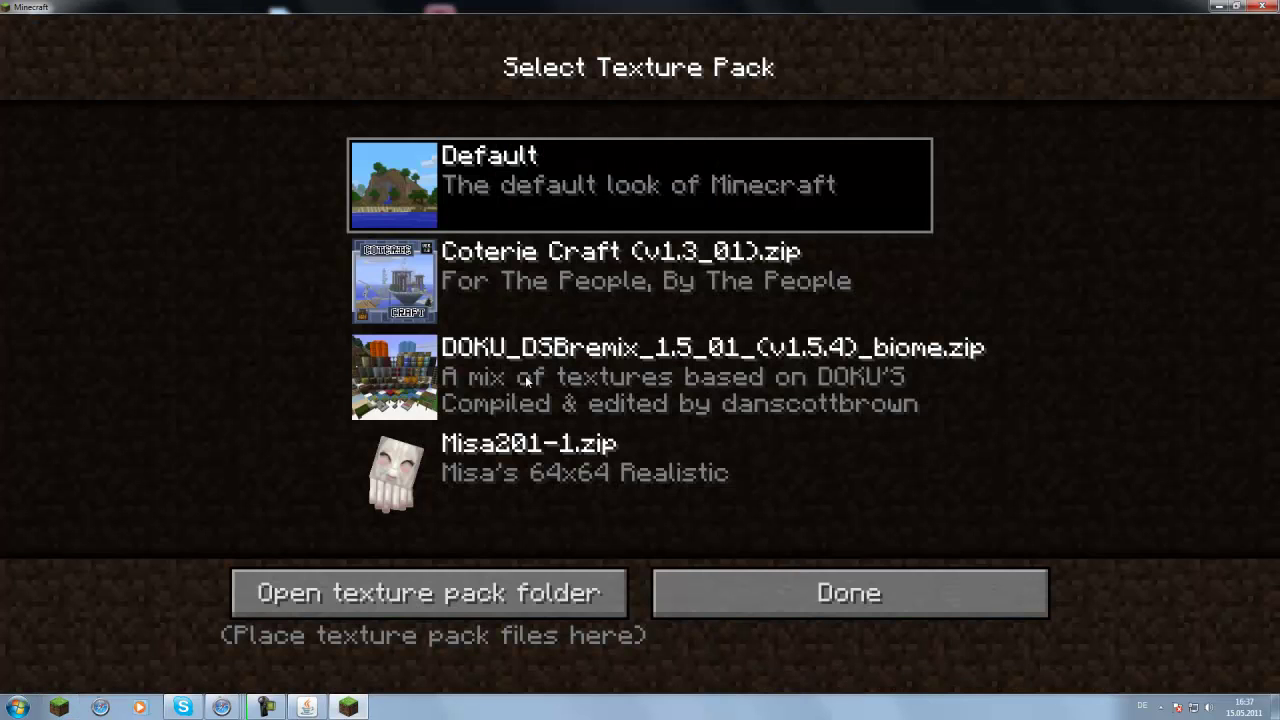
click(745, 406)
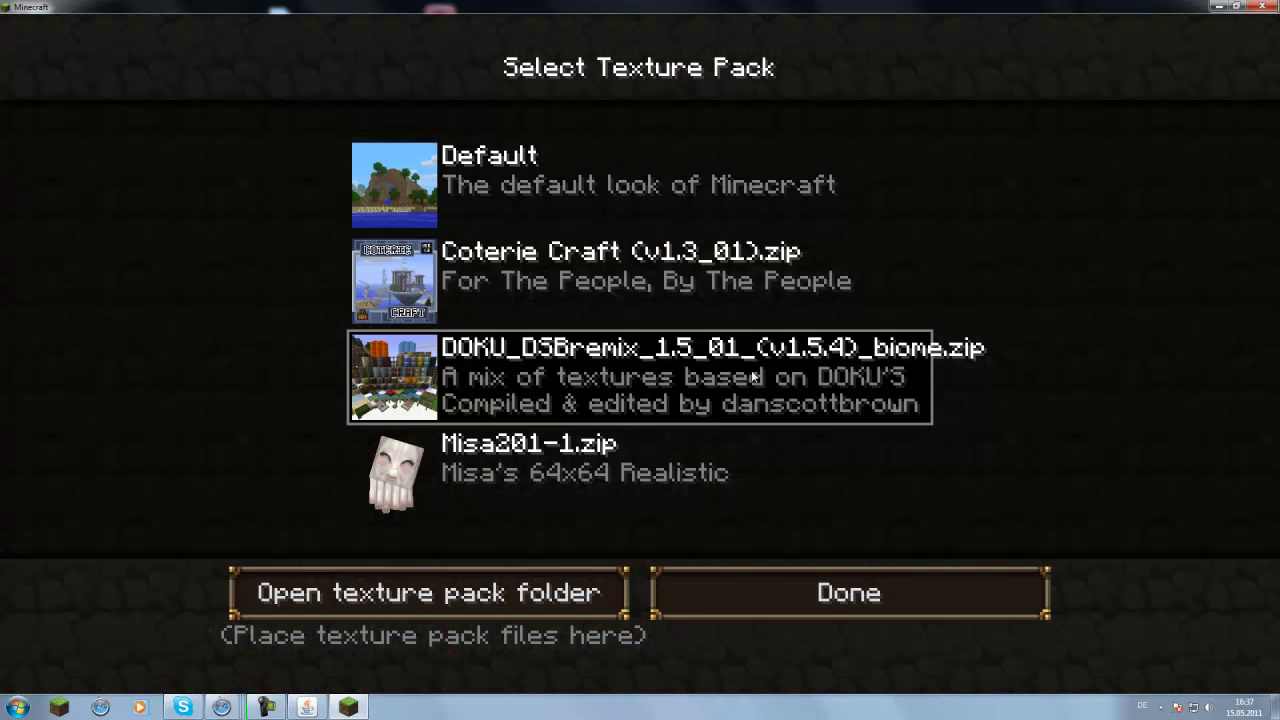
click(829, 600)
Join the multiplayer server and examine the new textures on the grass, hedges and paving and on the hotbar's log block.
click(620, 400)
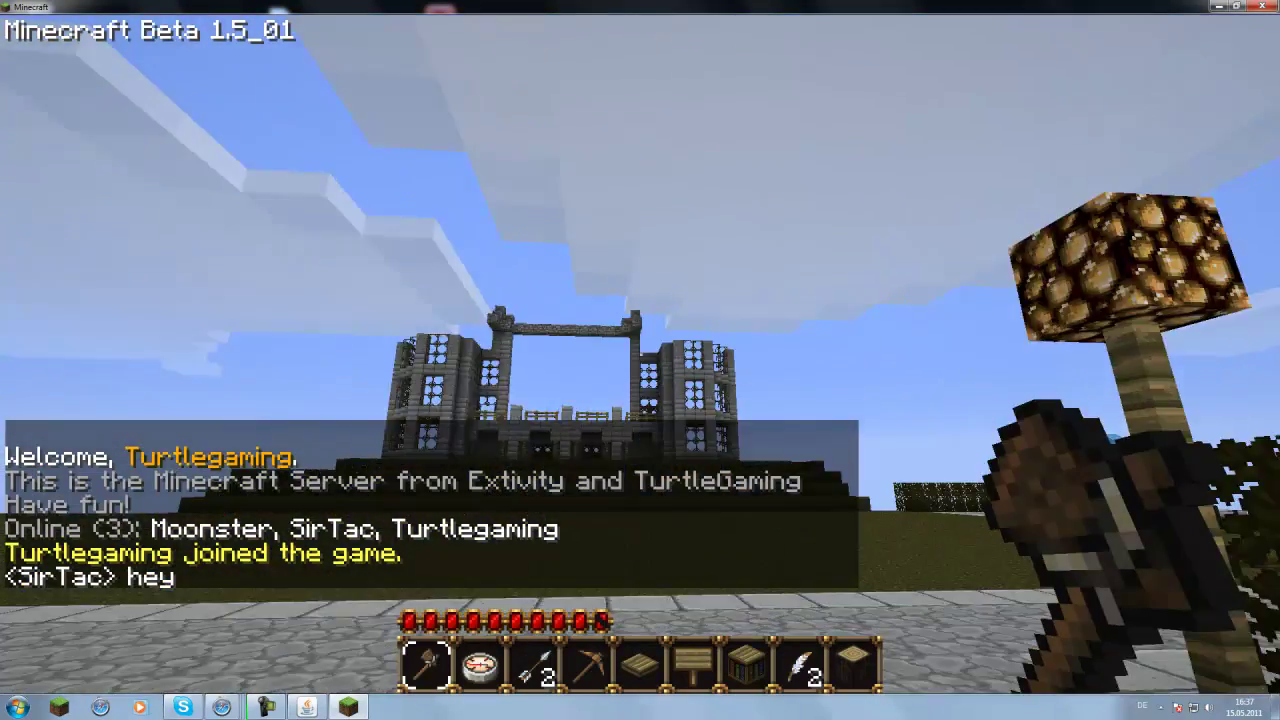
key(8)
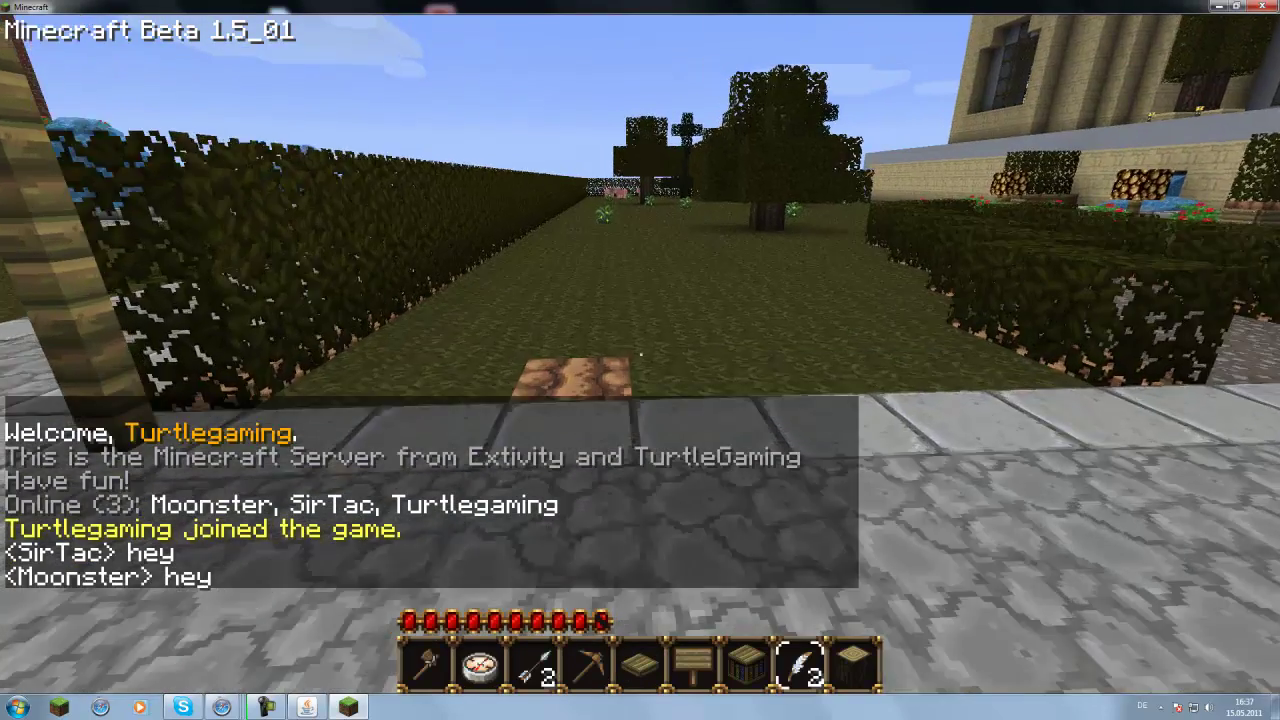
key(9)
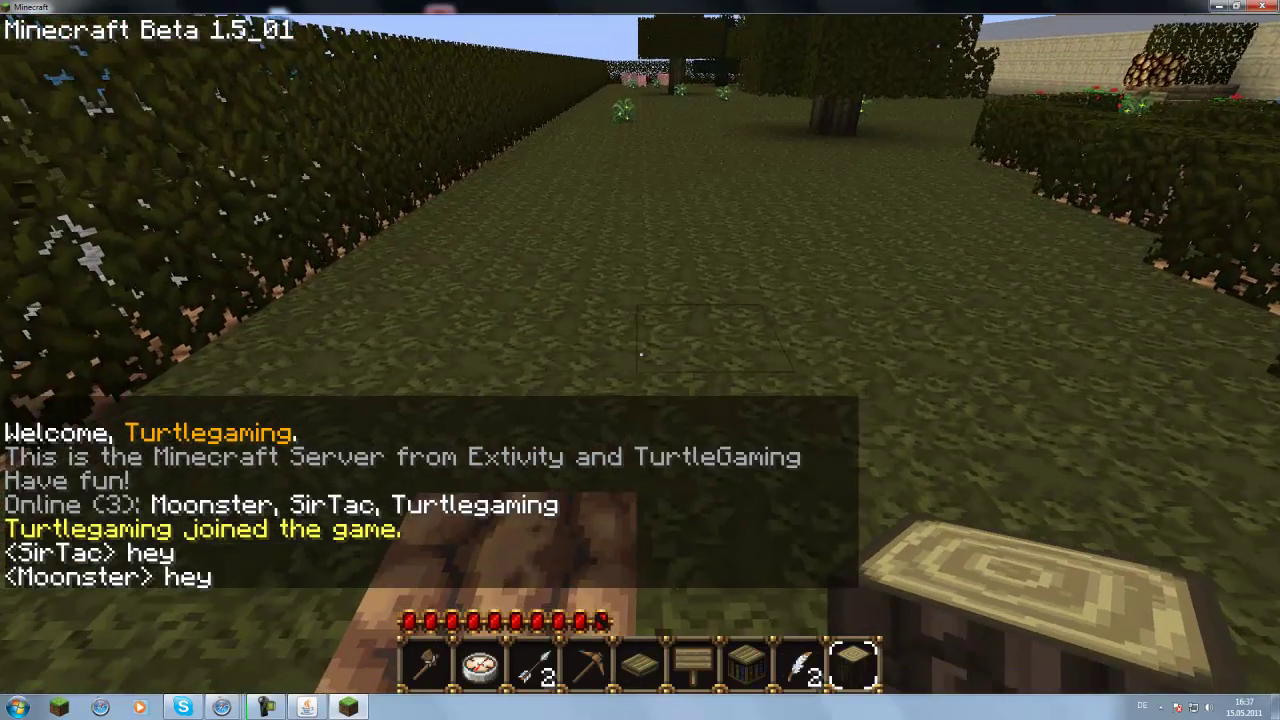
right_click(640, 352)
right_click(640, 352)
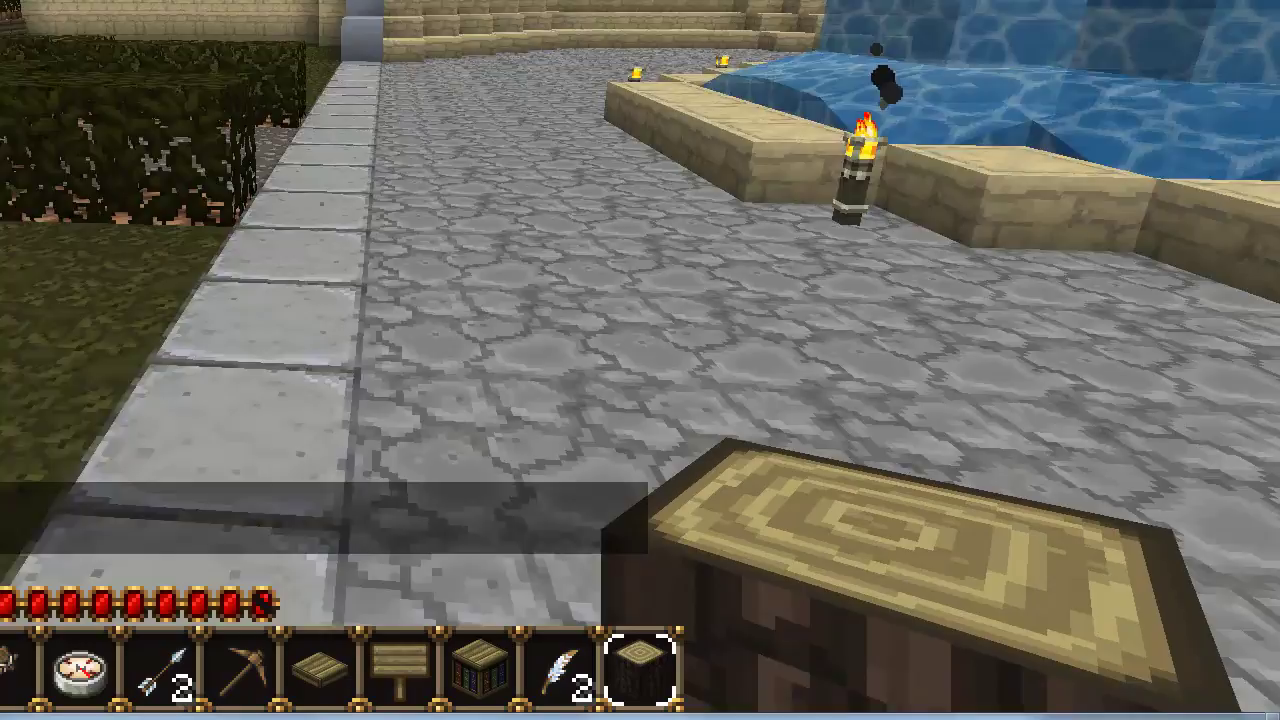